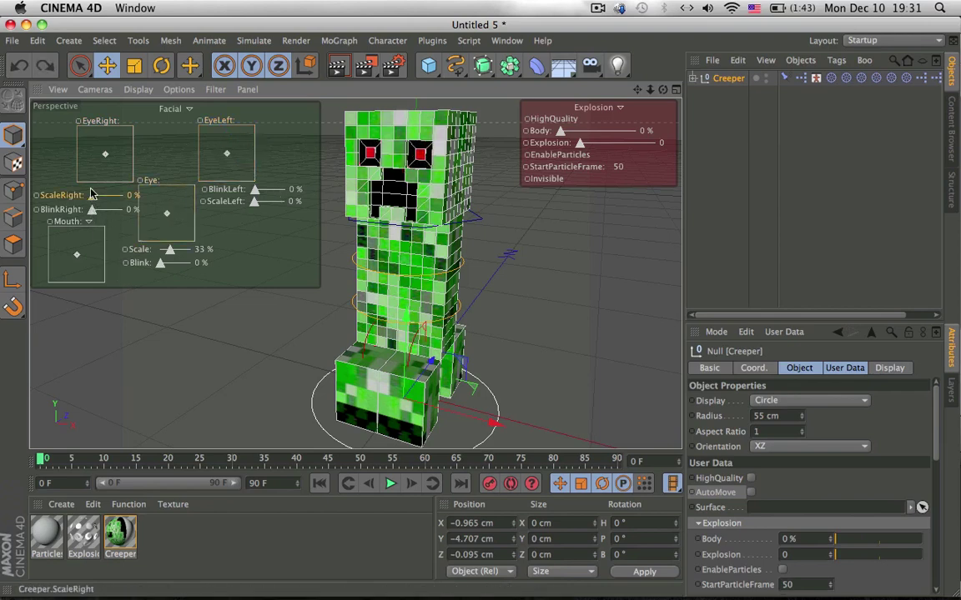
Try out the Creeper's Mouth control in the Facial controls
{"action": "key", "text": "super+z"}
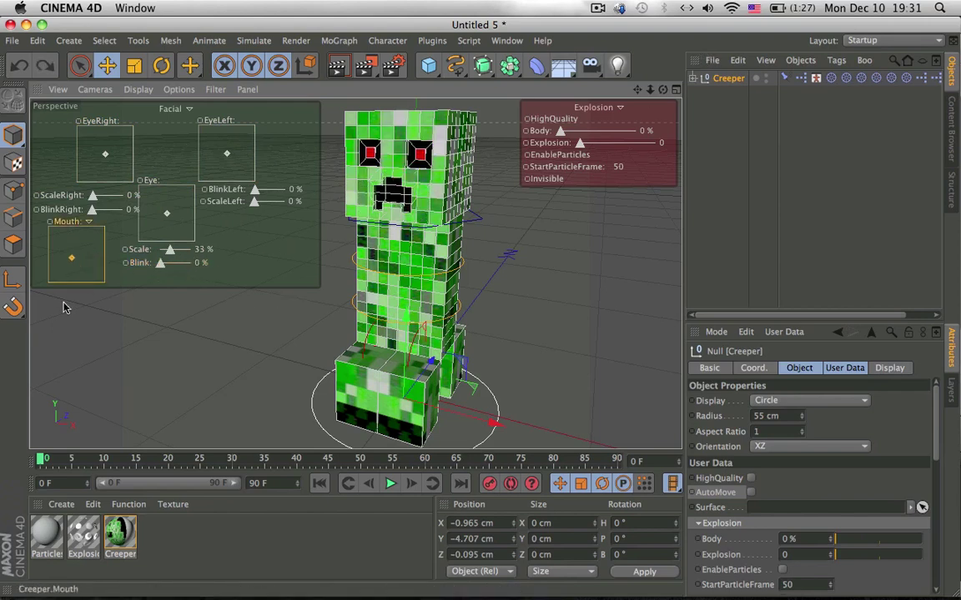
{"action": "left_click_drag", "start_coordinate": [135, 269], "coordinate": [55, 274]}
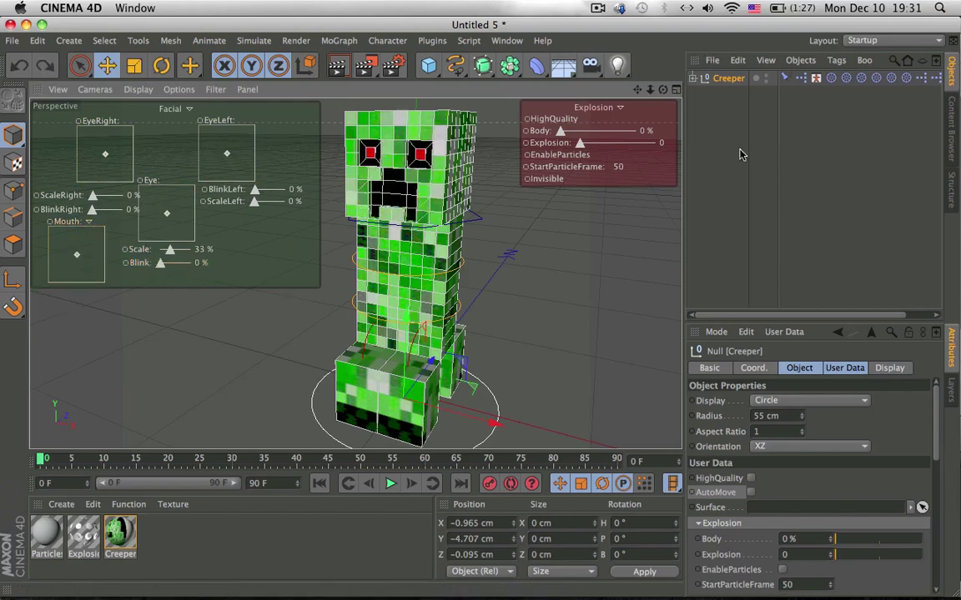
Switch the Creeper's HighQuality option on and back off in the Explosion controls
{"action": "left_click_drag", "start_coordinate": [412, 209], "coordinate": [373, 212], "text": "alt"}
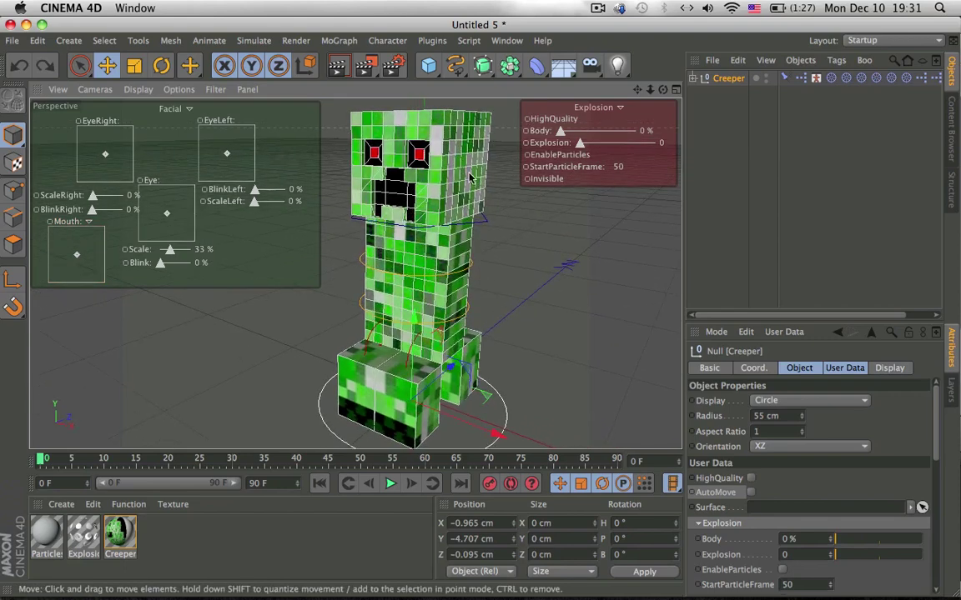
{"action": "left_click_drag", "start_coordinate": [468, 175], "coordinate": [415, 144], "text": "alt"}
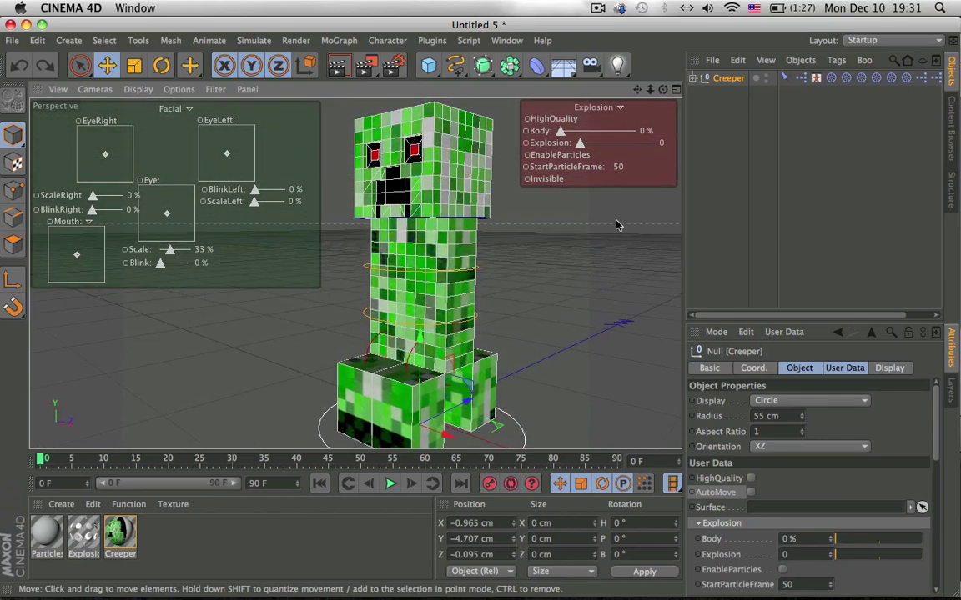
{"action": "left_click_drag", "start_coordinate": [463, 275], "coordinate": [454, 274], "text": "alt"}
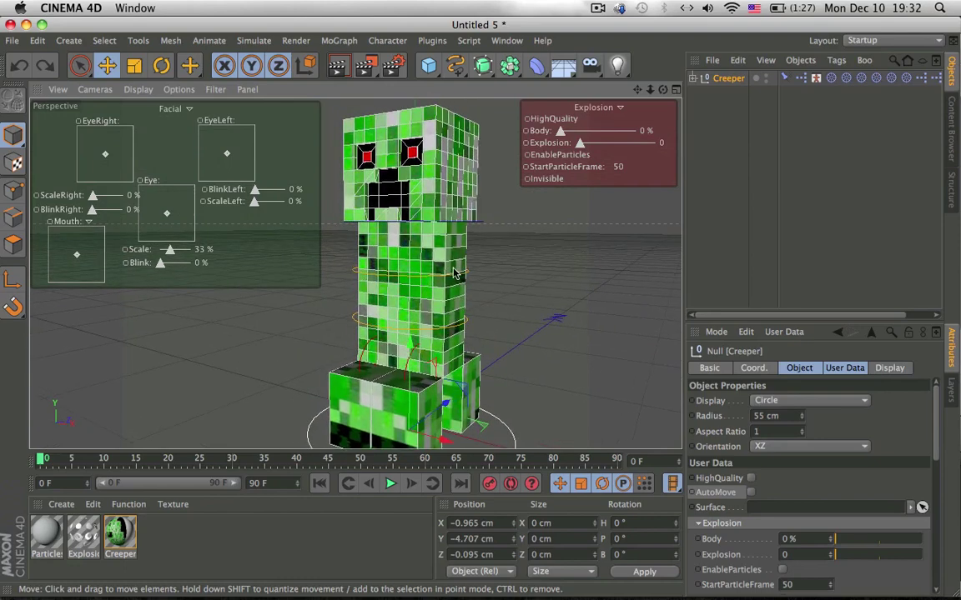
{"action": "left_click_drag", "start_coordinate": [432, 214], "coordinate": [422, 214], "text": "alt"}
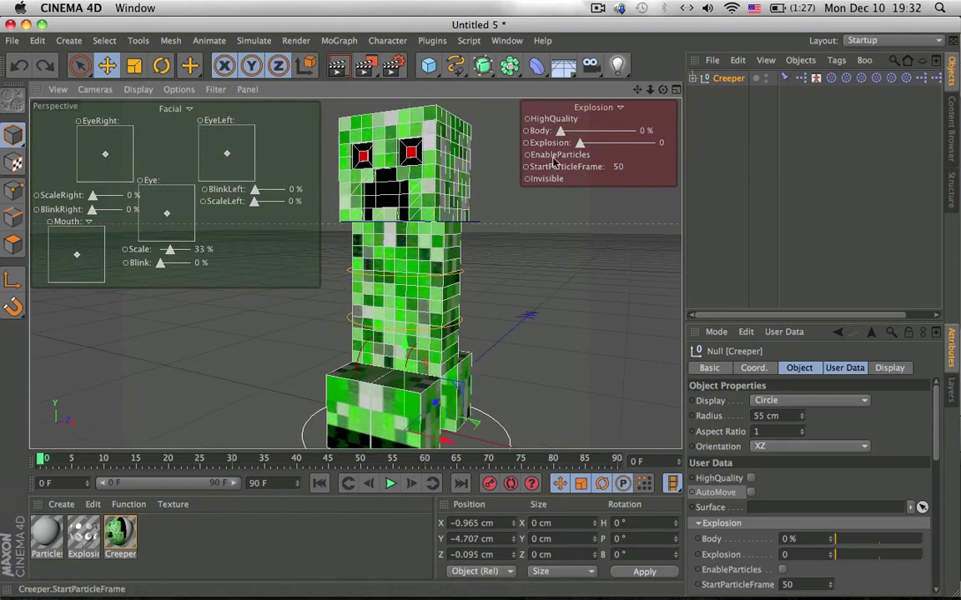
{"action": "left_click", "coordinate": [566, 122]}
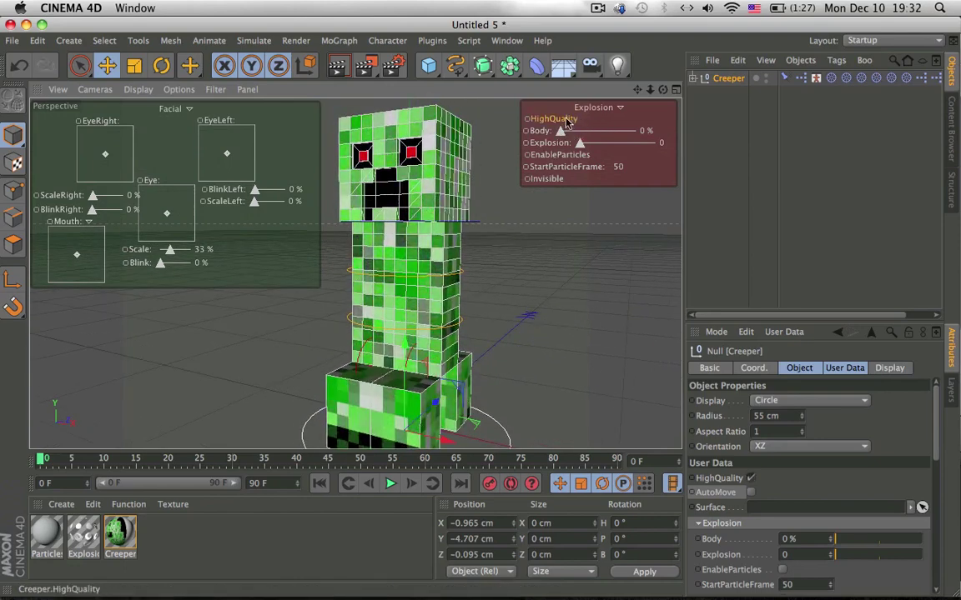
{"action": "left_click", "coordinate": [566, 122]}
{"action": "left_click", "coordinate": [559, 121]}
{"action": "left_click", "coordinate": [575, 121]}
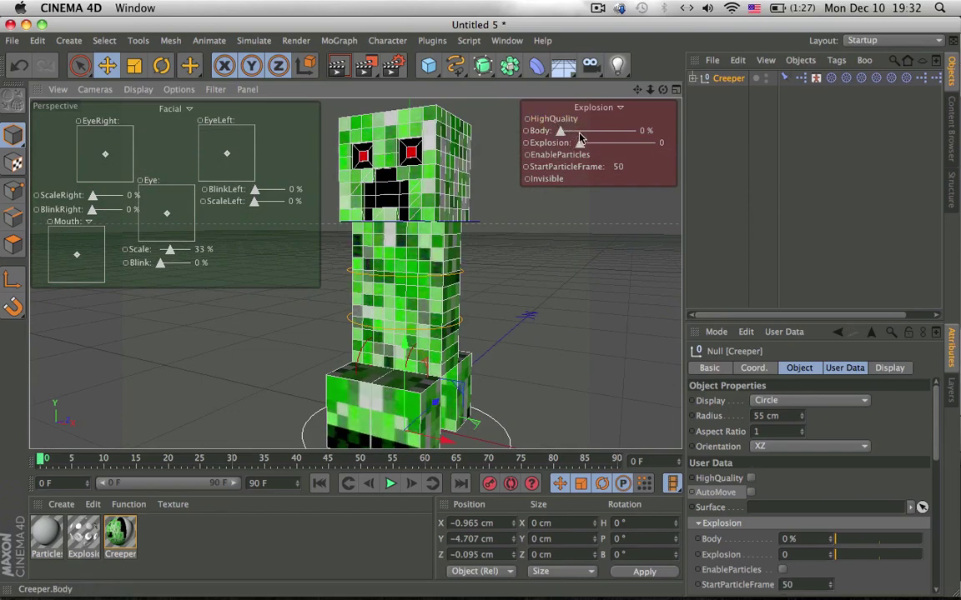
Set the Creeper's Body to 100 % and Explosion to 8, and enable its particles
{"action": "left_click_drag", "start_coordinate": [593, 136], "coordinate": [719, 150]}
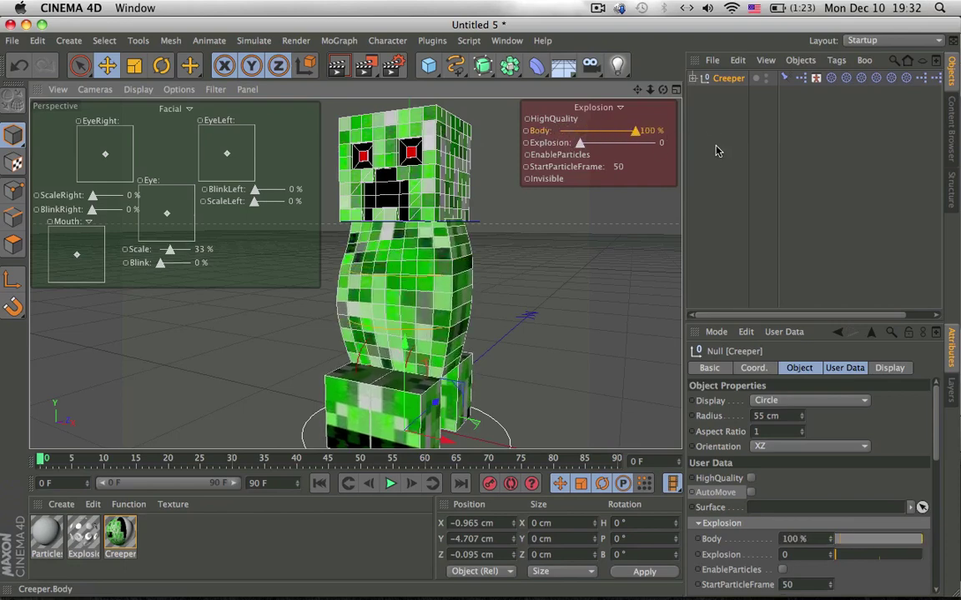
{"action": "left_click_drag", "start_coordinate": [581, 143], "coordinate": [719, 145]}
{"action": "mouse_move", "coordinate": [627, 148]}
{"action": "left_mouse_down"}
{"action": "mouse_move", "coordinate": [569, 146]}
{"action": "mouse_move", "coordinate": [631, 148]}
{"action": "mouse_move", "coordinate": [579, 146]}
{"action": "mouse_move", "coordinate": [602, 138]}
{"action": "mouse_move", "coordinate": [621, 146]}
{"action": "mouse_move", "coordinate": [613, 143]}
{"action": "mouse_move", "coordinate": [622, 151]}
{"action": "mouse_move", "coordinate": [614, 155]}
{"action": "mouse_move", "coordinate": [656, 148]}
{"action": "mouse_move", "coordinate": [587, 150]}
{"action": "mouse_move", "coordinate": [626, 155]}
{"action": "mouse_move", "coordinate": [620, 163]}
{"action": "left_mouse_up"}
{"action": "left_click_drag", "start_coordinate": [407, 284], "coordinate": [510, 323], "text": "alt"}
{"action": "left_click_drag", "start_coordinate": [581, 159], "coordinate": [691, 157], "text": "alt"}
{"action": "left_click_drag", "start_coordinate": [505, 244], "coordinate": [429, 315], "text": "alt"}
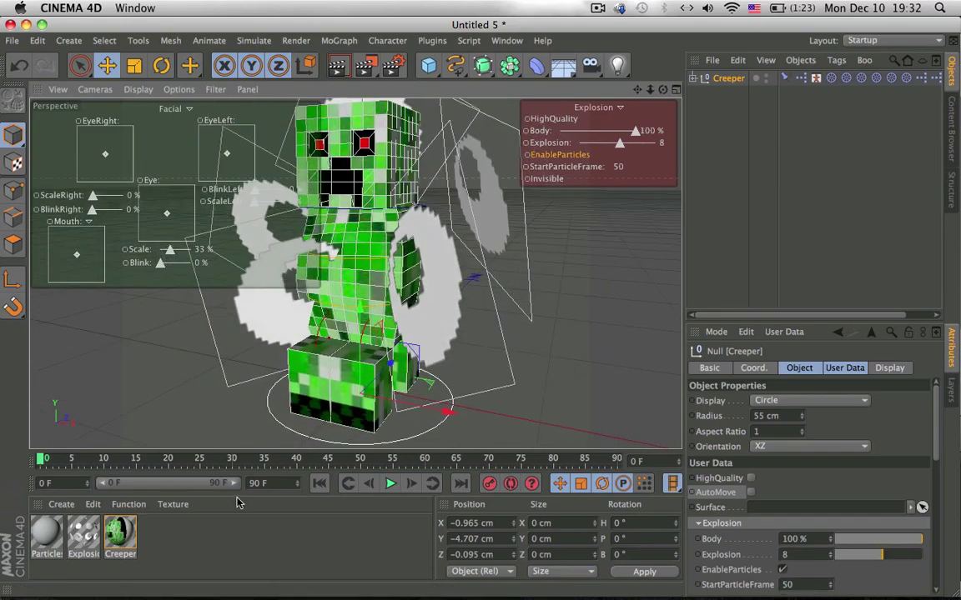
Set the StartParticleFrame of the explosion to 28 and play the animation
{"action": "left_click", "coordinate": [220, 464]}
{"action": "left_click_drag", "start_coordinate": [234, 464], "coordinate": [131, 464]}
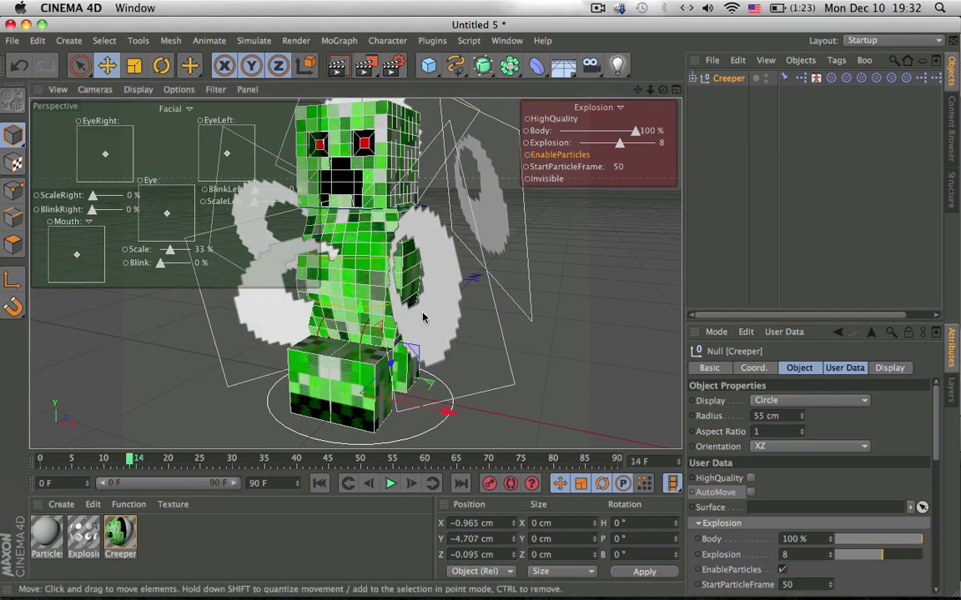
{"action": "left_click", "coordinate": [618, 164]}
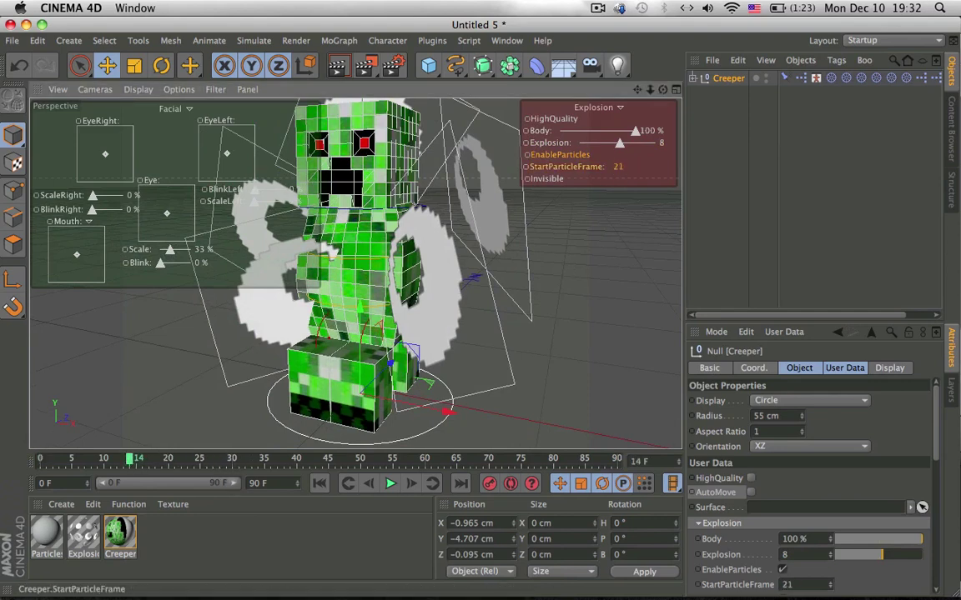
{"action": "left_click", "coordinate": [150, 459]}
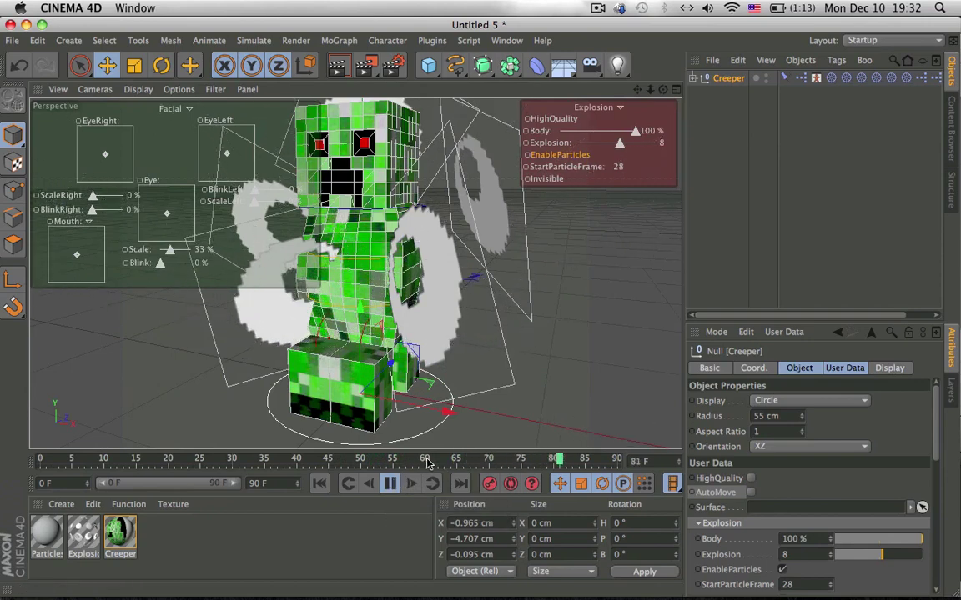
Turn on Invisible for the Creeper and reset Body to 0 % and Explosion to 0
{"action": "left_click", "coordinate": [544, 182]}
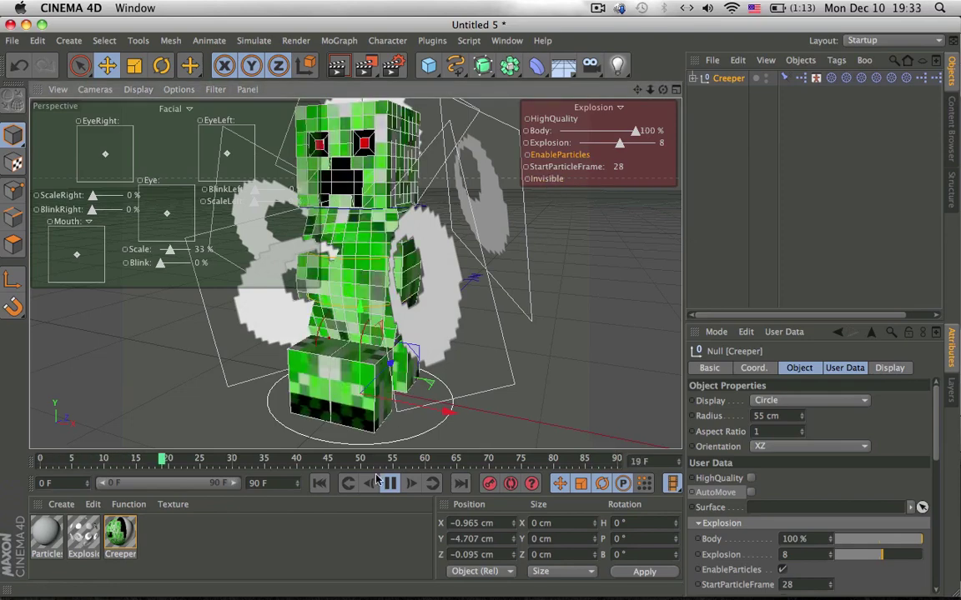
{"action": "left_click", "coordinate": [551, 178]}
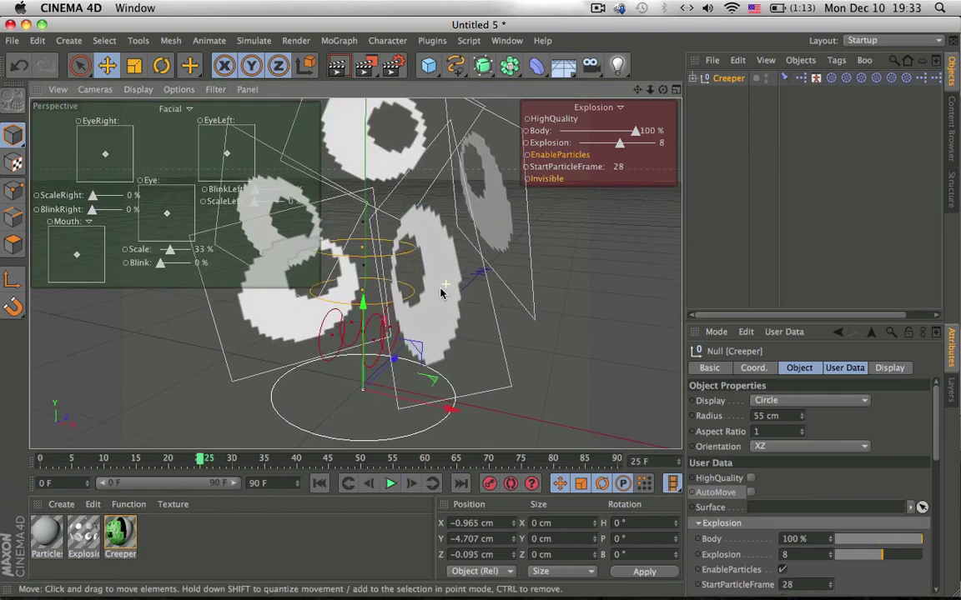
{"action": "left_click_drag", "start_coordinate": [655, 150], "coordinate": [497, 159]}
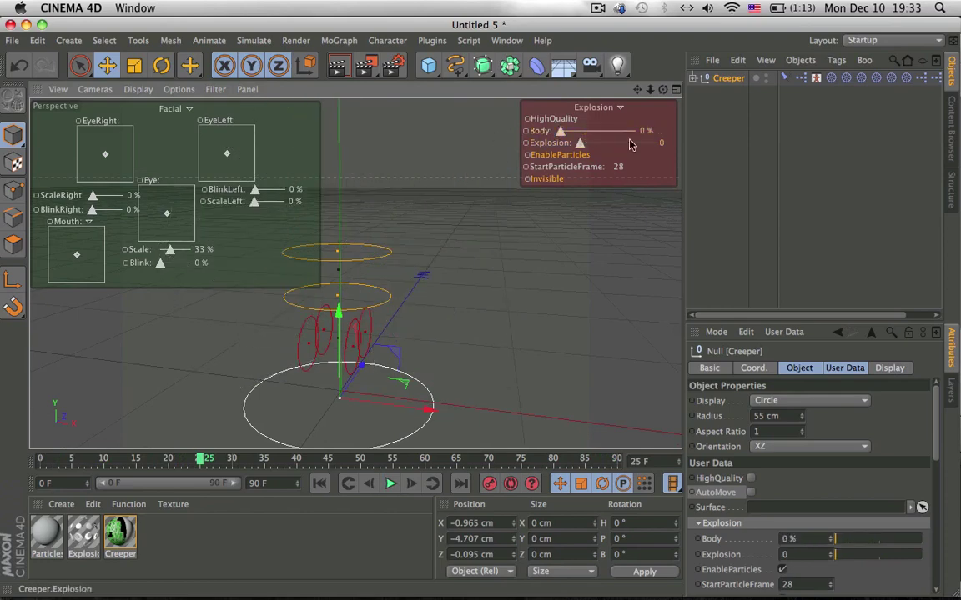
Toggle the Invisible option and leave it off so the Creeper is shown
{"action": "left_click", "coordinate": [558, 177]}
{"action": "left_click", "coordinate": [558, 178]}
{"action": "left_click_drag", "start_coordinate": [305, 260], "coordinate": [264, 265], "text": "alt"}
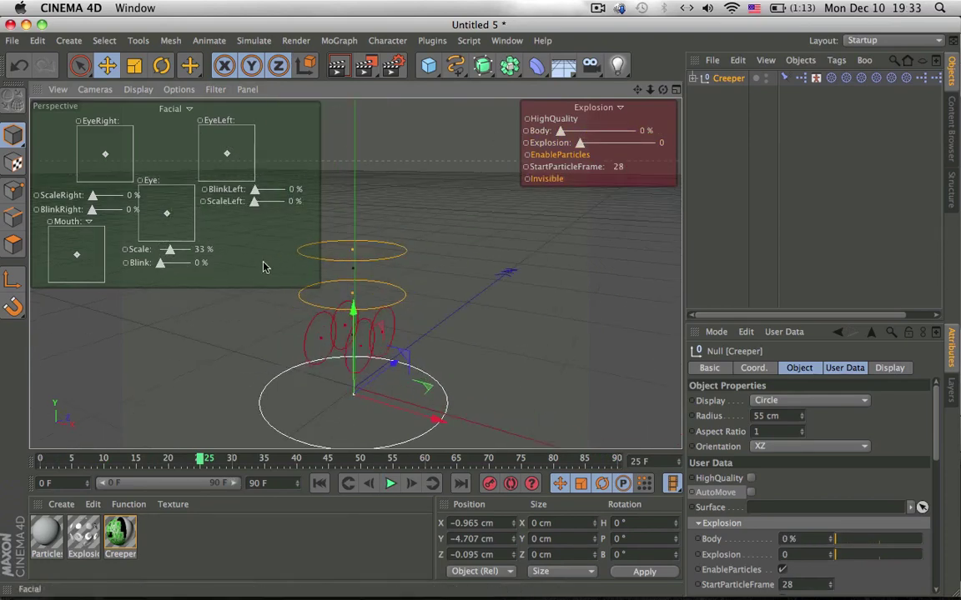
{"action": "left_click", "coordinate": [547, 179]}
{"action": "left_click_drag", "start_coordinate": [350, 267], "coordinate": [372, 271], "text": "alt"}
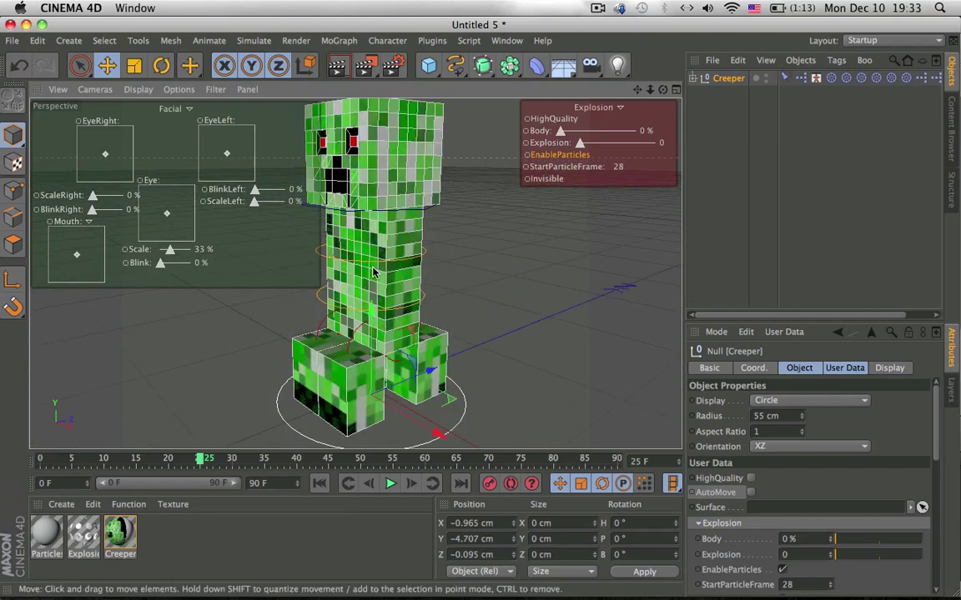
Enable AutoMove in the Creeper's user data
{"action": "scroll", "coordinate": [372, 272], "scroll_direction": "down", "scroll_amount": 3}
{"action": "scroll", "coordinate": [487, 261], "scroll_direction": "down", "scroll_amount": 3}
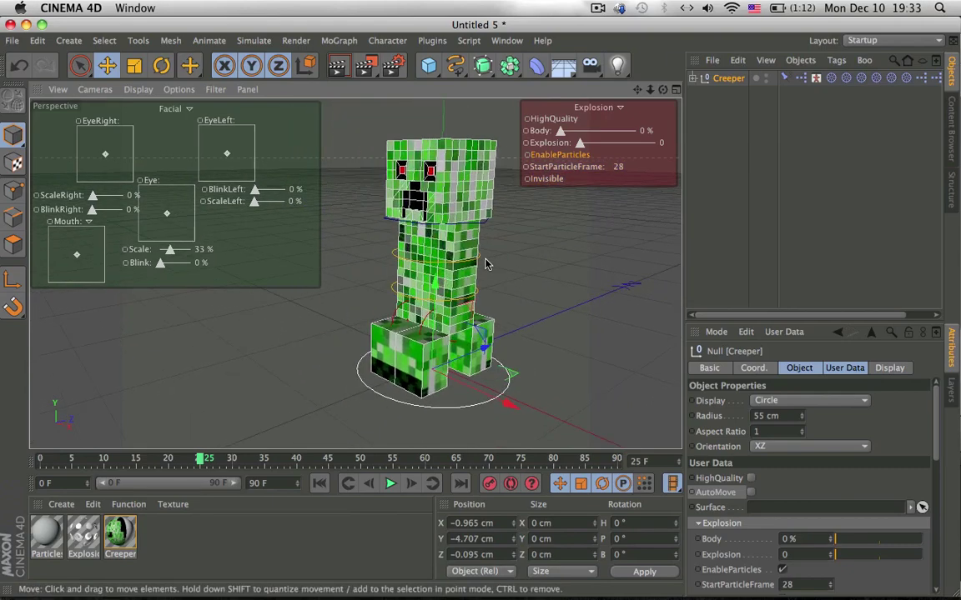
{"action": "left_click_drag", "start_coordinate": [494, 272], "coordinate": [534, 322], "text": "alt"}
{"action": "left_click", "coordinate": [752, 493]}
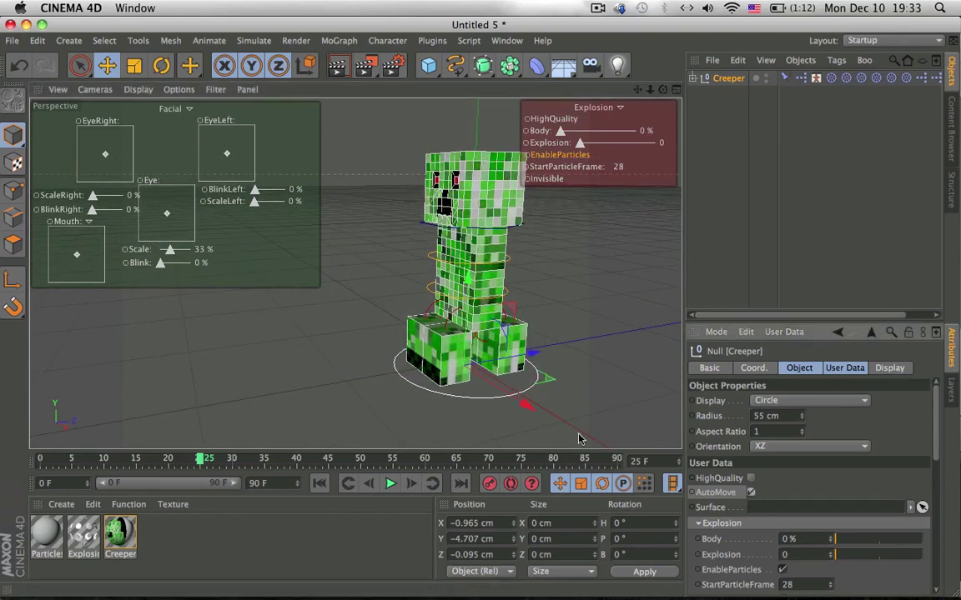
Try moving the Creeper along its Z axis to test the automatic leg motion
{"action": "key", "text": "e"}
{"action": "scroll", "coordinate": [544, 363], "scroll_direction": "down", "scroll_amount": 10}
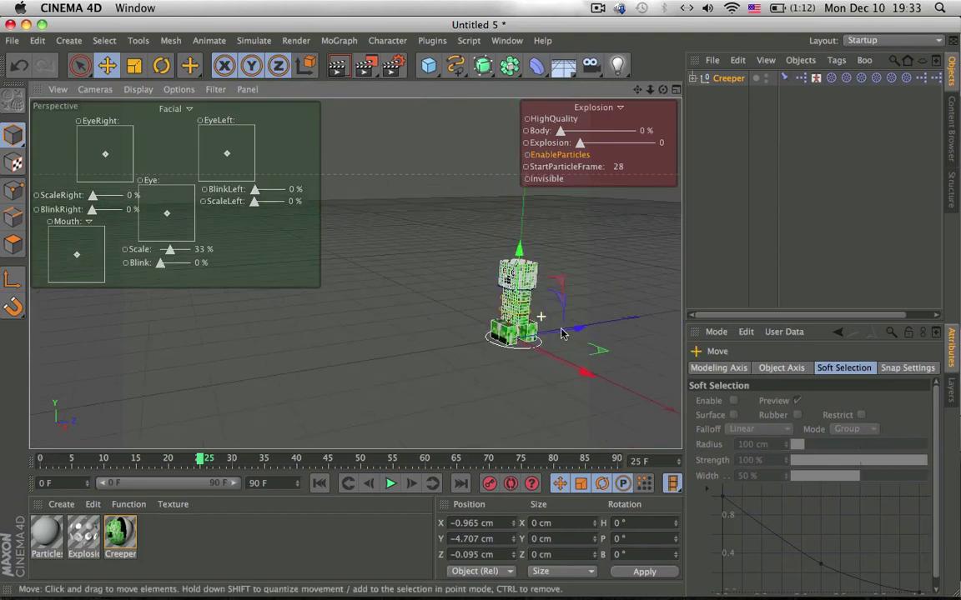
{"action": "left_click_drag", "start_coordinate": [563, 333], "coordinate": [607, 332]}
{"action": "scroll", "coordinate": [447, 319], "scroll_direction": "up", "scroll_amount": 5}
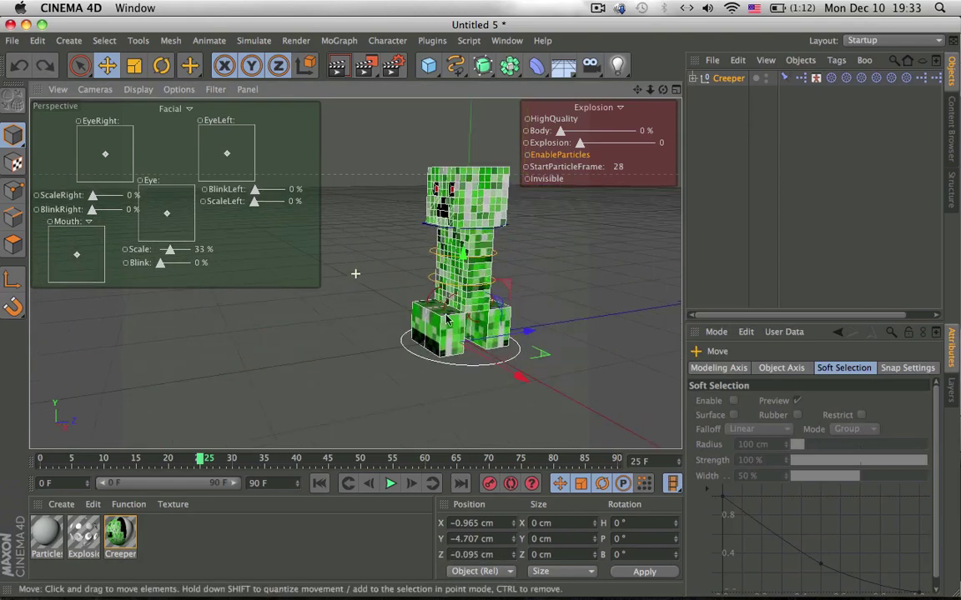
{"action": "scroll", "coordinate": [446, 319], "scroll_direction": "down", "scroll_amount": 5}
{"action": "scroll", "coordinate": [466, 291], "scroll_direction": "up", "scroll_amount": 4}
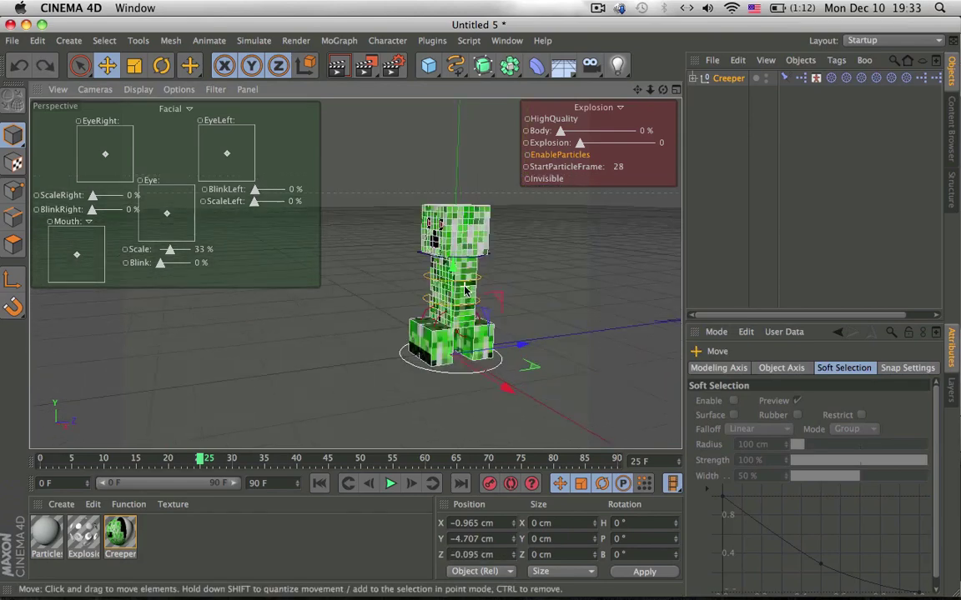
{"action": "scroll", "coordinate": [465, 290], "scroll_direction": "down", "scroll_amount": 2}
{"action": "left_click", "coordinate": [598, 7]}
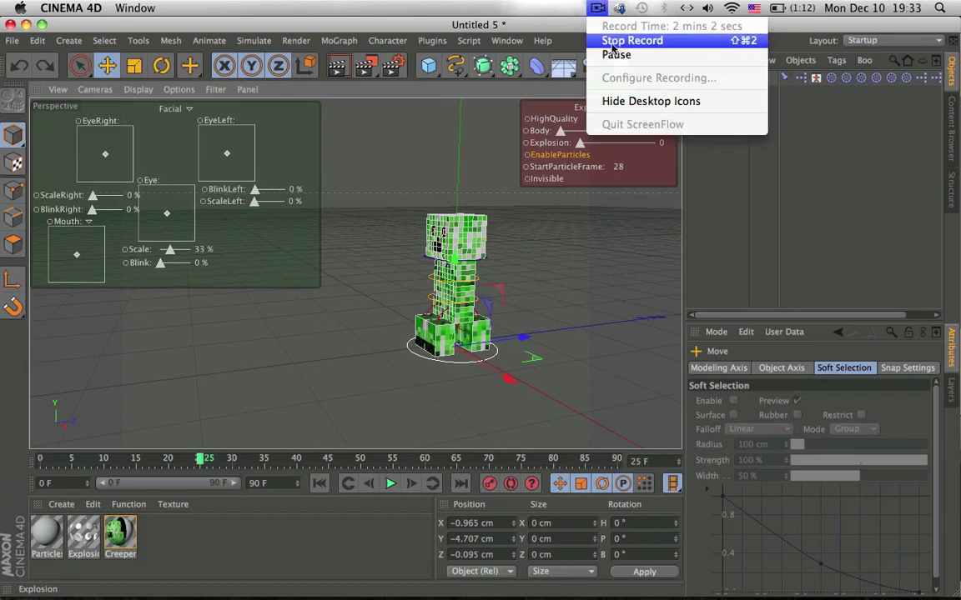
{"action": "left_click", "coordinate": [617, 56]}
{"action": "middle_click_drag", "start_coordinate": [501, 269], "coordinate": [542, 258], "text": "alt"}
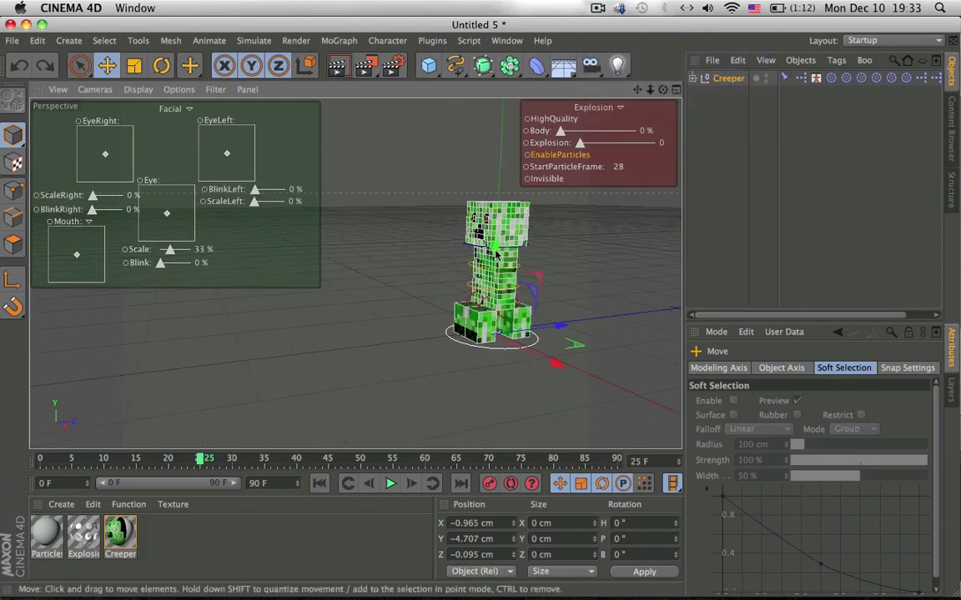
{"action": "left_click_drag", "start_coordinate": [496, 255], "coordinate": [538, 281], "text": "alt"}
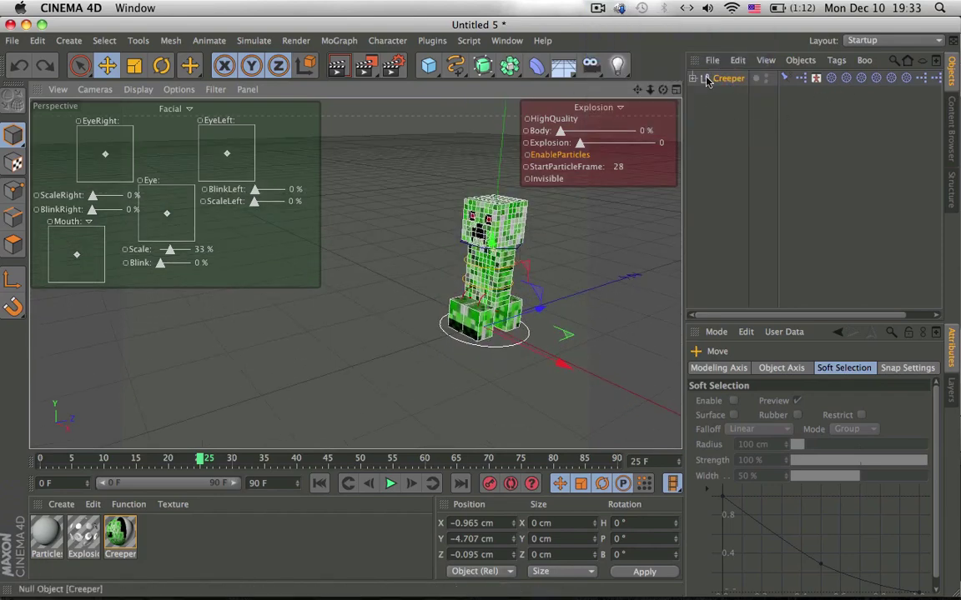
{"action": "scroll", "coordinate": [475, 296], "scroll_direction": "up", "scroll_amount": 3}
{"action": "left_click_drag", "start_coordinate": [456, 250], "coordinate": [441, 253], "text": "alt"}
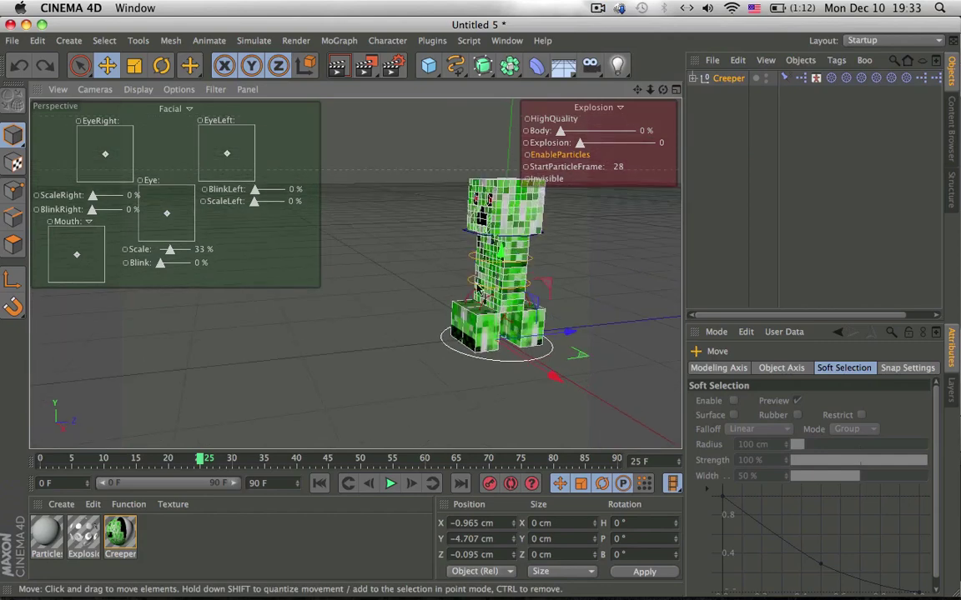
{"action": "scroll", "coordinate": [478, 289], "scroll_direction": "down", "scroll_amount": 3}
{"action": "middle_click_drag", "start_coordinate": [494, 283], "coordinate": [558, 299], "text": "alt"}
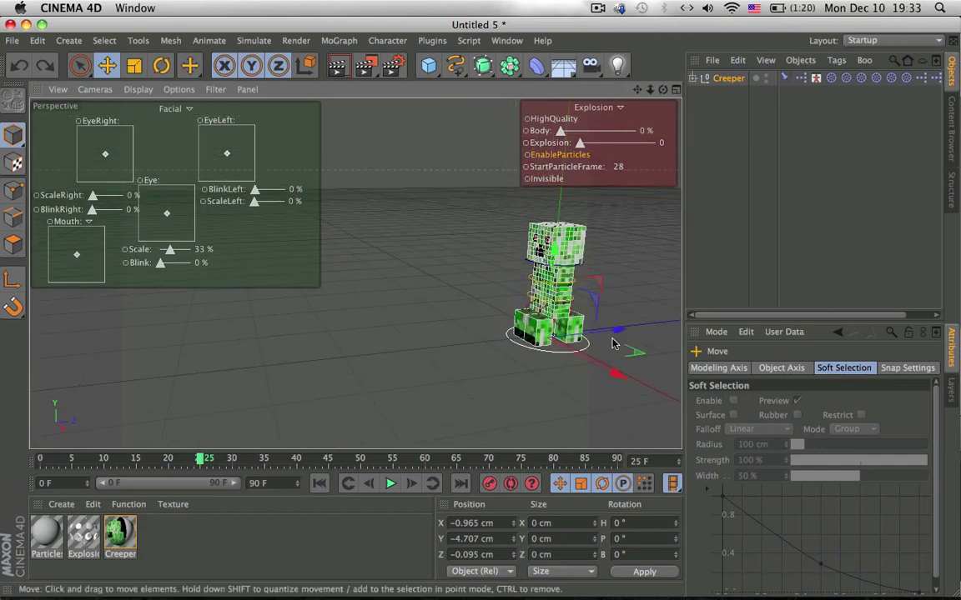
{"action": "left_click_drag", "start_coordinate": [607, 332], "coordinate": [548, 215], "text": "alt"}
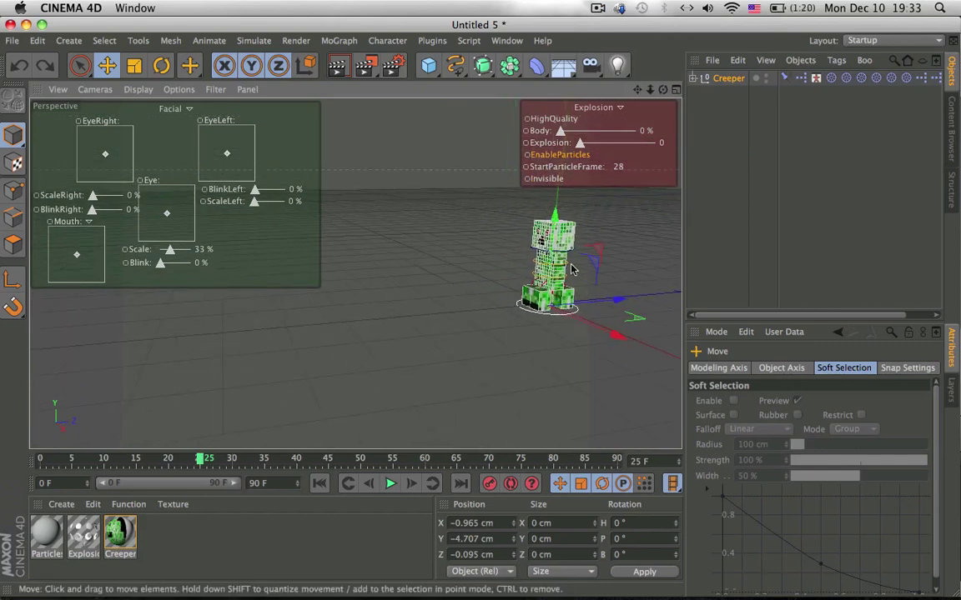
{"action": "left_click_drag", "start_coordinate": [564, 255], "coordinate": [649, 253], "text": "alt"}
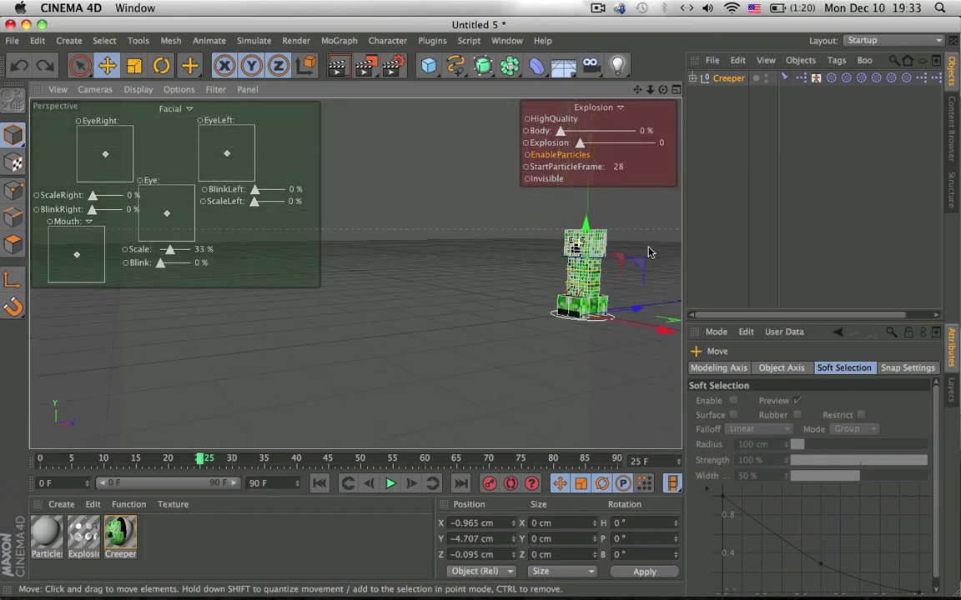
{"action": "mouse_move", "coordinate": [586, 240]}
{"action": "left_mouse_down", "text": "alt"}
{"action": "mouse_move", "coordinate": [582, 272]}
{"action": "mouse_move", "coordinate": [503, 214]}
{"action": "mouse_move", "coordinate": [523, 211]}
{"action": "mouse_move", "coordinate": [491, 237]}
{"action": "mouse_move", "coordinate": [577, 241]}
{"action": "mouse_move", "coordinate": [534, 250]}
{"action": "mouse_move", "coordinate": [588, 237]}
{"action": "left_mouse_up", "text": "alt"}
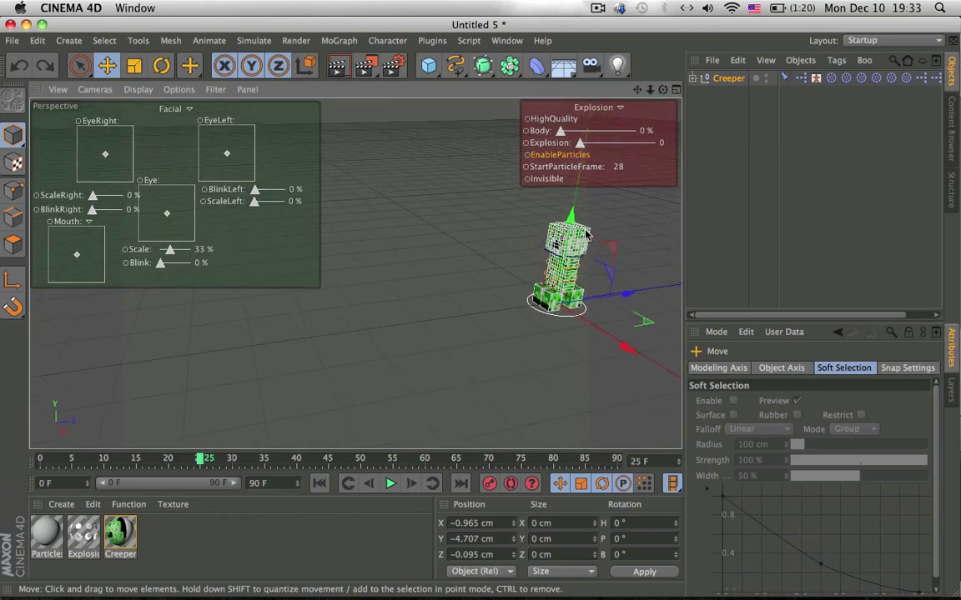
Open the Creeper's XPresso tag and examine the formula of the topmost Formula node in the leg motion network
{"action": "double_click", "coordinate": [802, 77]}
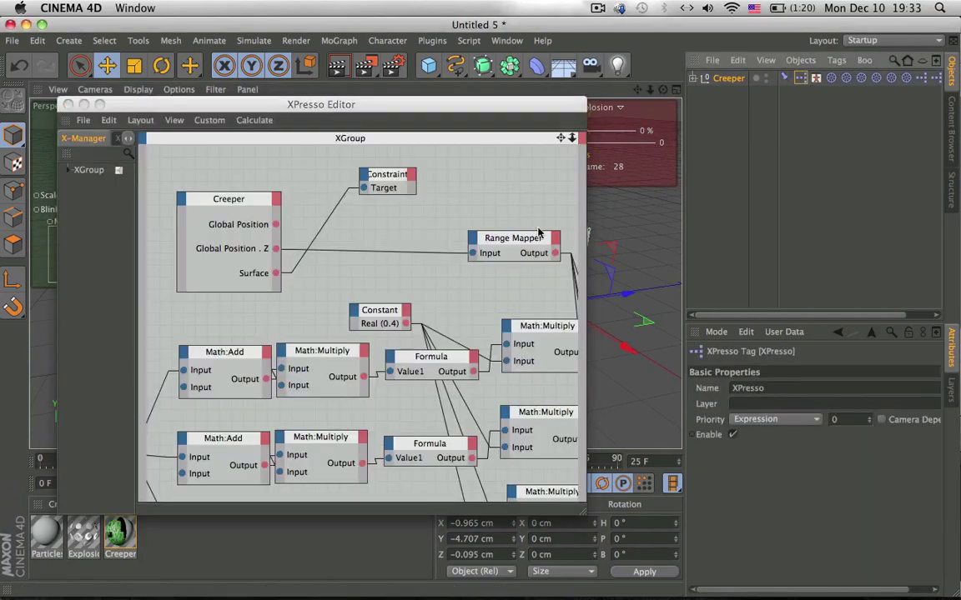
{"action": "scroll", "coordinate": [530, 240], "scroll_direction": "down", "scroll_amount": 4}
{"action": "scroll", "coordinate": [532, 240], "scroll_direction": "down", "scroll_amount": 1}
{"action": "middle_click_drag", "start_coordinate": [575, 279], "coordinate": [548, 263], "text": "alt"}
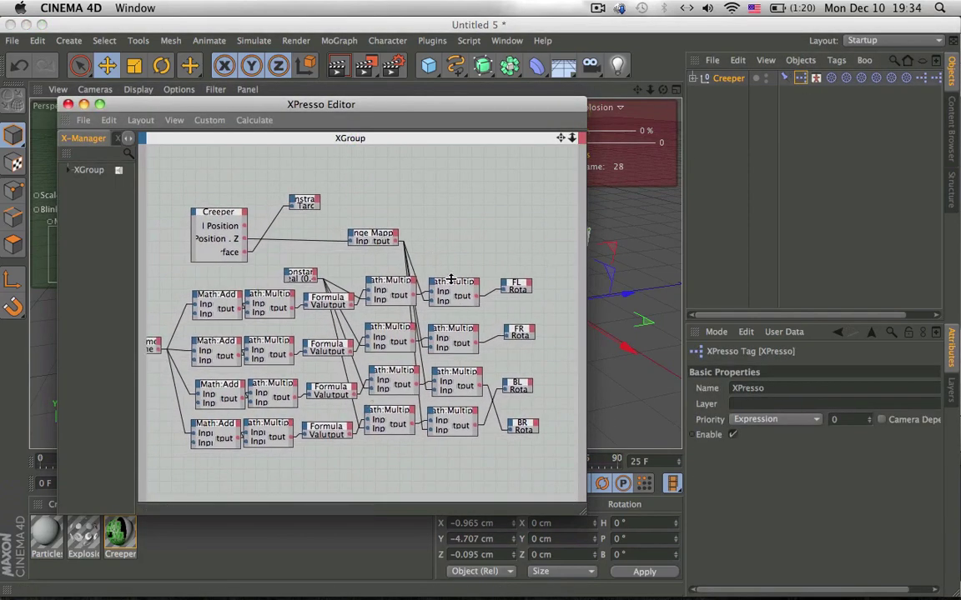
{"action": "scroll", "coordinate": [450, 279], "scroll_direction": "up", "scroll_amount": 4}
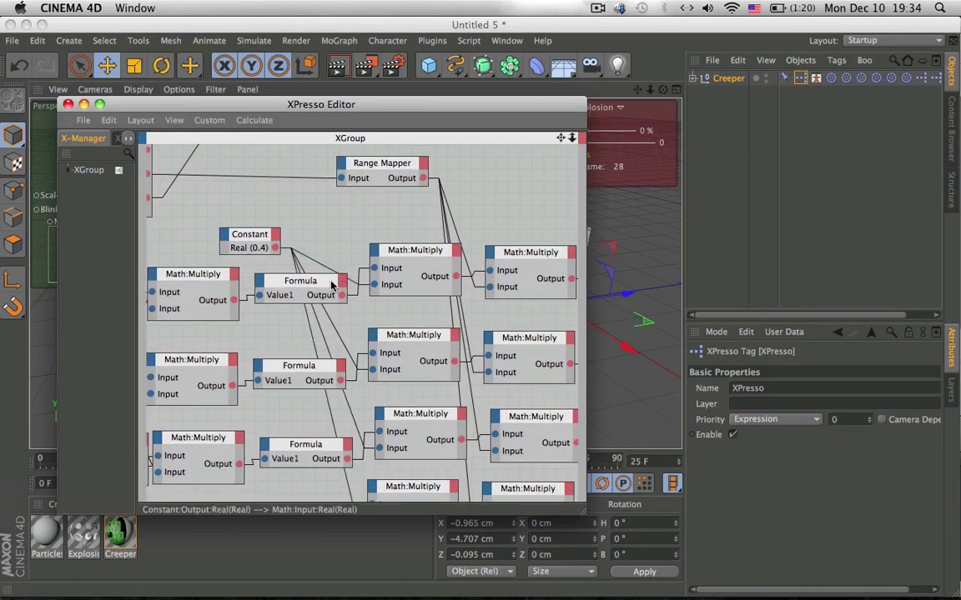
{"action": "left_click", "coordinate": [331, 285]}
{"action": "left_click", "coordinate": [852, 405]}
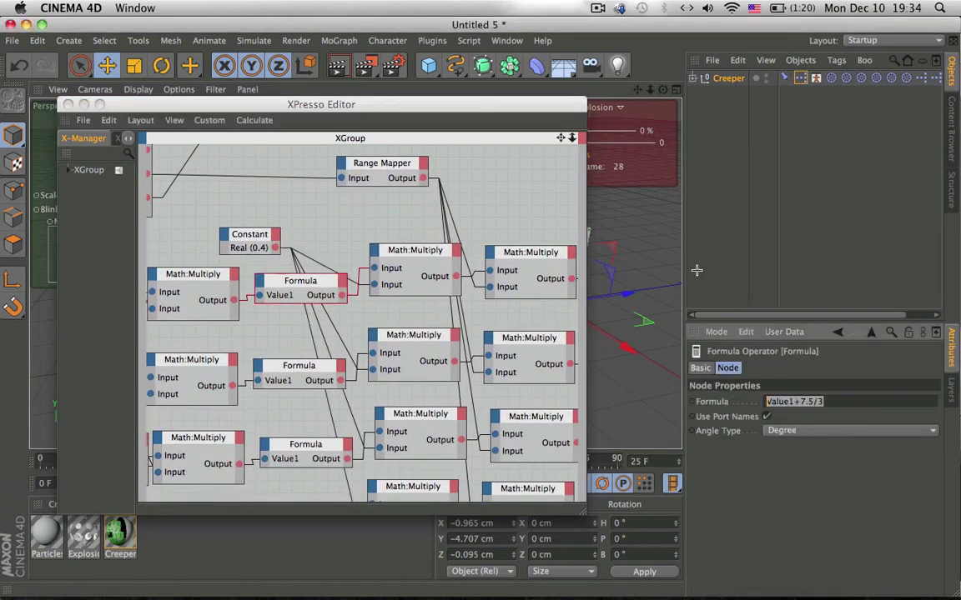
Deselect the Creeper and close the XPresso Editor to return to the viewport
{"action": "left_click", "coordinate": [611, 247]}
{"action": "left_click", "coordinate": [72, 115]}
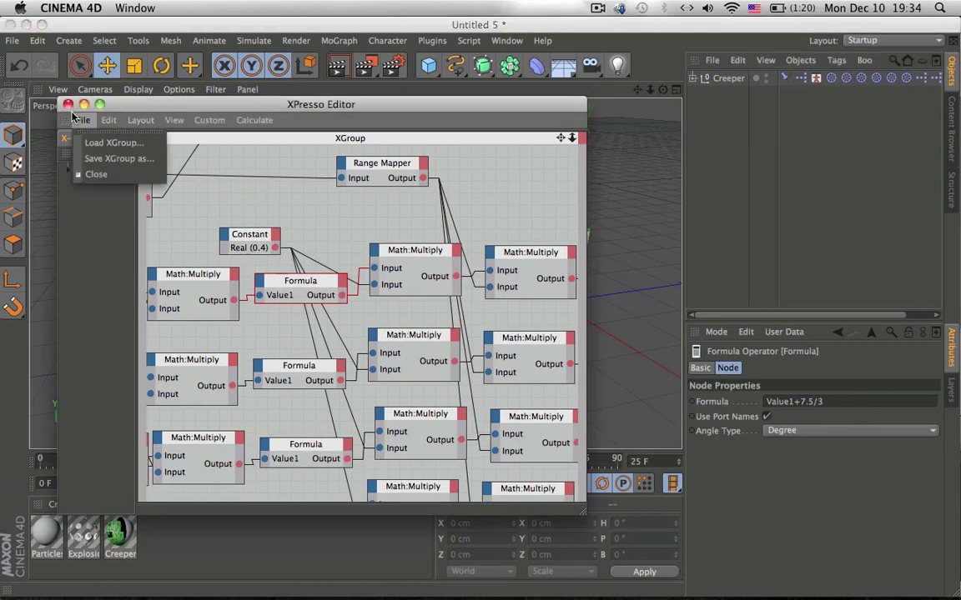
{"action": "left_click", "coordinate": [70, 106]}
{"action": "left_click", "coordinate": [68, 104]}
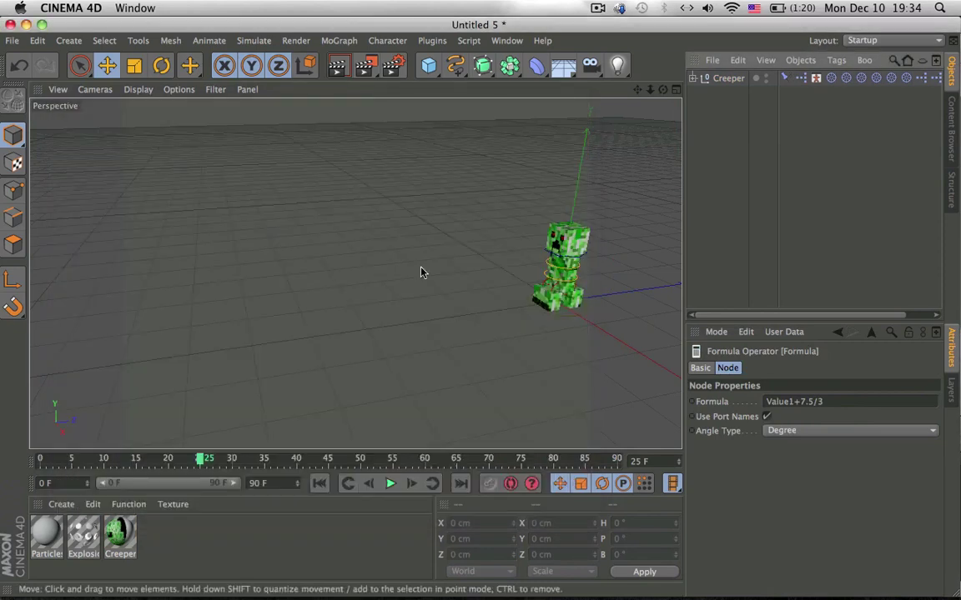
Try moving the Creeper along its Z axis twice to test the automatic walk, undoing each move
{"action": "left_click", "coordinate": [559, 308]}
{"action": "left_click_drag", "start_coordinate": [604, 302], "coordinate": [244, 340]}
{"action": "key", "text": "super+z"}
{"action": "left_click", "coordinate": [882, 177]}
{"action": "middle_click_drag", "start_coordinate": [583, 279], "coordinate": [512, 269], "text": "alt"}
{"action": "right_click_drag", "start_coordinate": [456, 295], "coordinate": [347, 297], "text": "alt"}
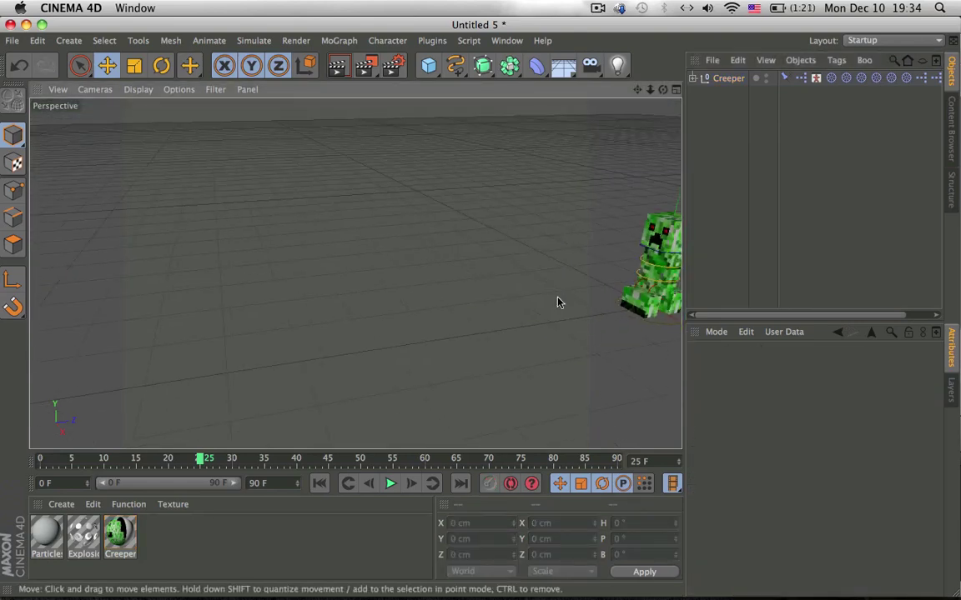
{"action": "middle_click_drag", "start_coordinate": [556, 297], "coordinate": [415, 297], "text": "alt"}
{"action": "right_click_drag", "start_coordinate": [528, 324], "coordinate": [585, 326], "text": "alt"}
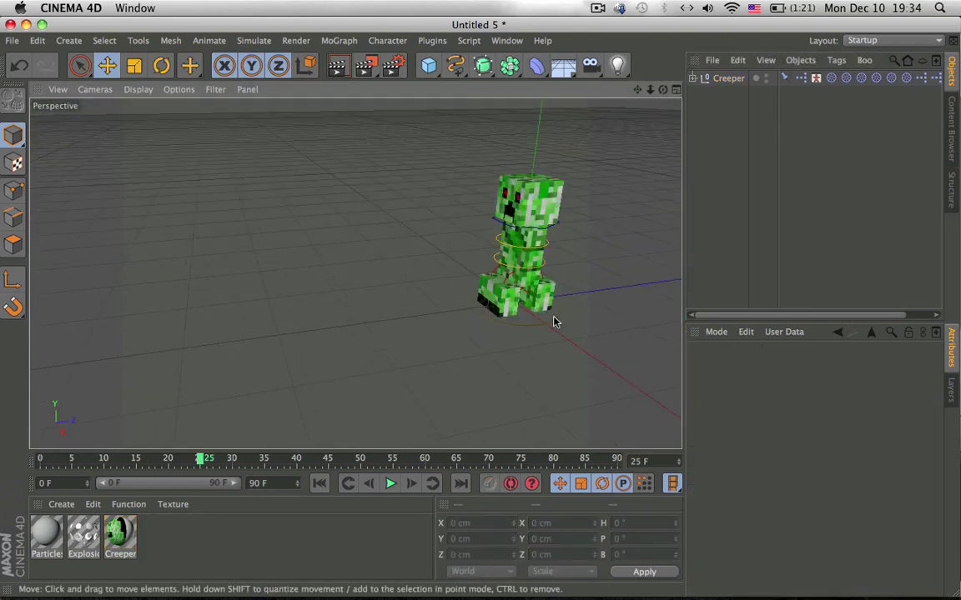
{"action": "left_click", "coordinate": [554, 320]}
{"action": "left_click_drag", "start_coordinate": [570, 303], "coordinate": [327, 354]}
{"action": "key", "text": "super+z"}
{"action": "left_click", "coordinate": [802, 201]}
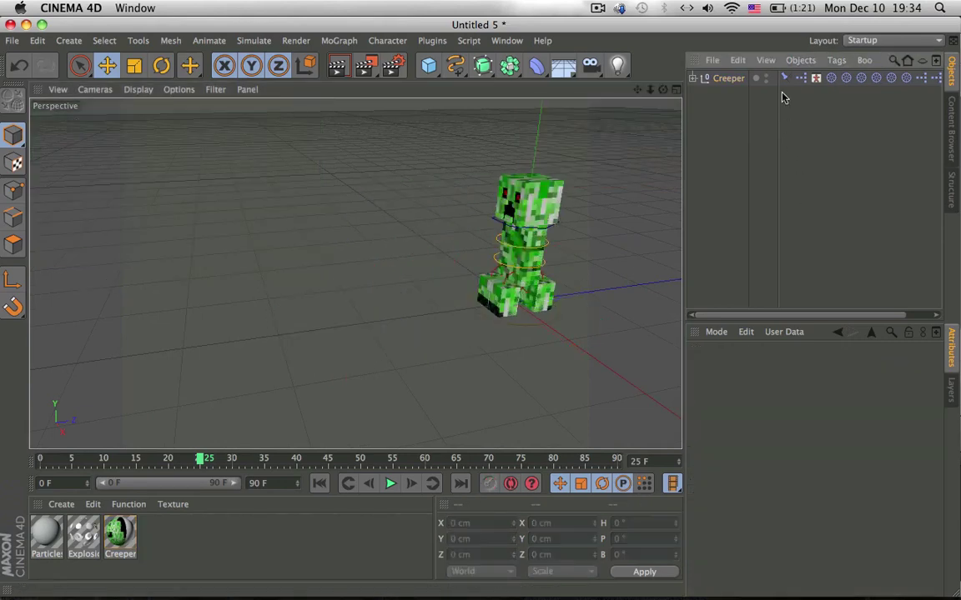
Add a Landscape object and scale it uniformly to about 29395 × 4899 × 29395 cm
{"action": "left_click", "coordinate": [728, 79]}
{"action": "left_click", "coordinate": [429, 66]}
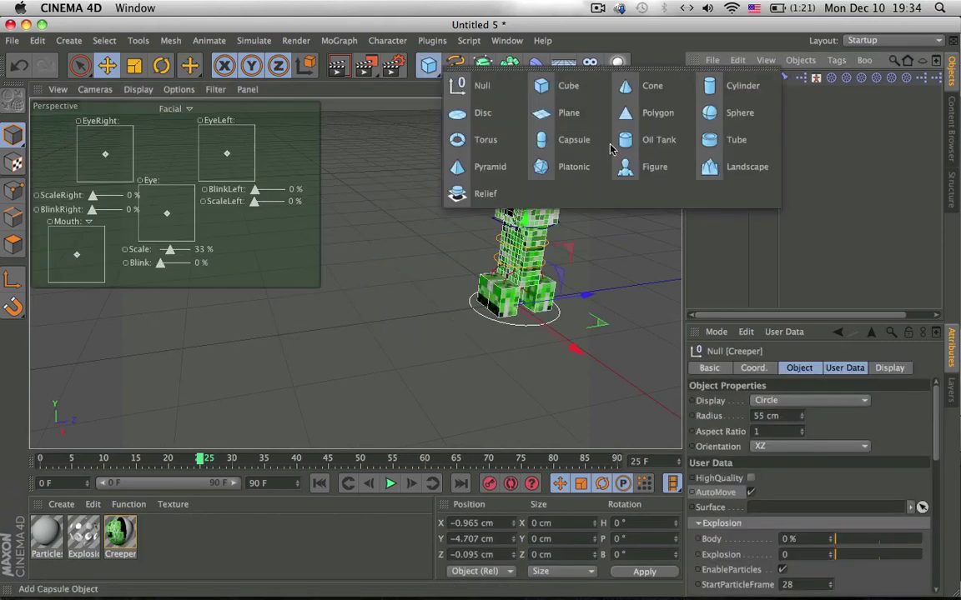
{"action": "left_click", "coordinate": [713, 166]}
{"action": "key", "text": "t"}
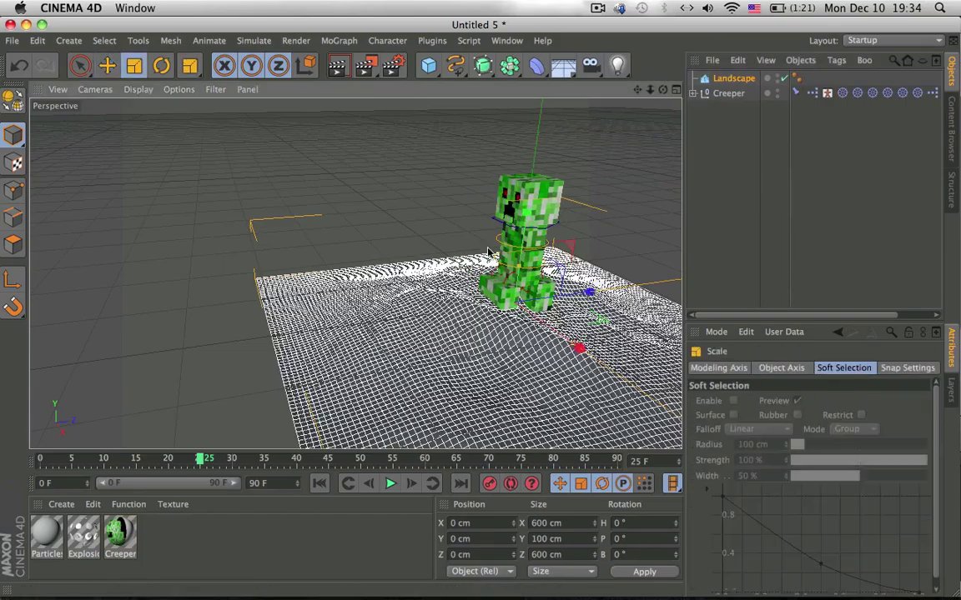
{"action": "left_click_drag", "start_coordinate": [434, 284], "coordinate": [538, 283]}
{"action": "left_click_drag", "start_coordinate": [230, 282], "coordinate": [444, 282]}
{"action": "scroll", "coordinate": [229, 282], "scroll_direction": "down", "scroll_amount": 3}
{"action": "scroll", "coordinate": [229, 282], "scroll_direction": "down", "scroll_amount": 8}
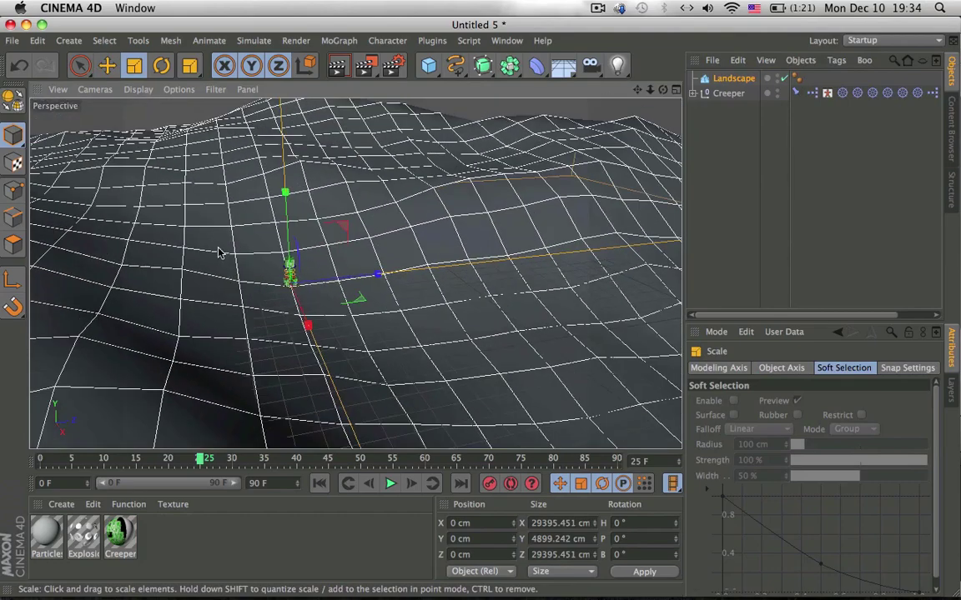
Assign the Landscape object as the Surface in the Creeper's user data
{"action": "middle_click_drag", "start_coordinate": [219, 252], "coordinate": [357, 268], "text": "alt"}
{"action": "scroll", "coordinate": [357, 268], "scroll_direction": "up", "scroll_amount": 6}
{"action": "left_click", "coordinate": [727, 94]}
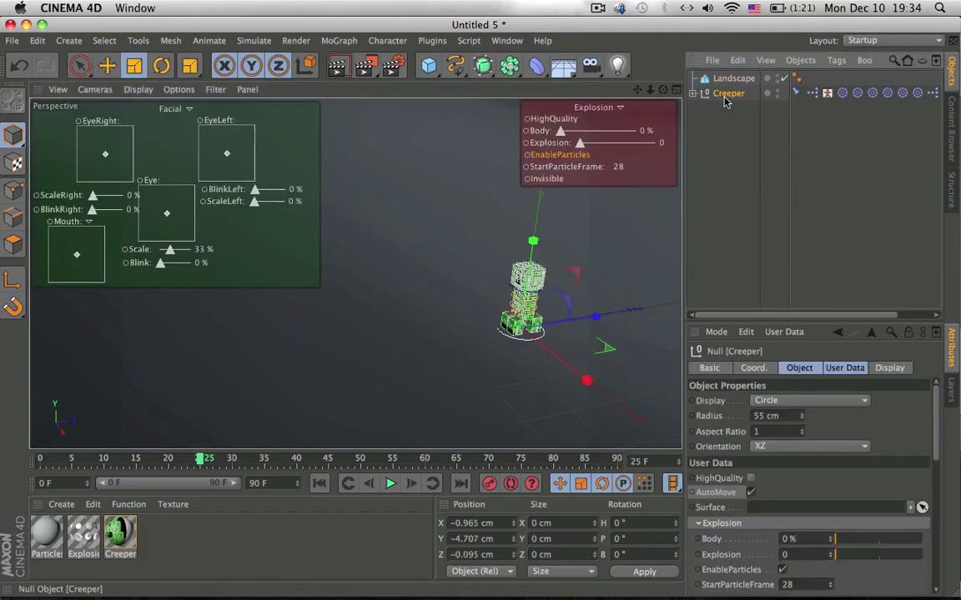
{"action": "middle_click_drag", "start_coordinate": [571, 301], "coordinate": [518, 299], "text": "alt"}
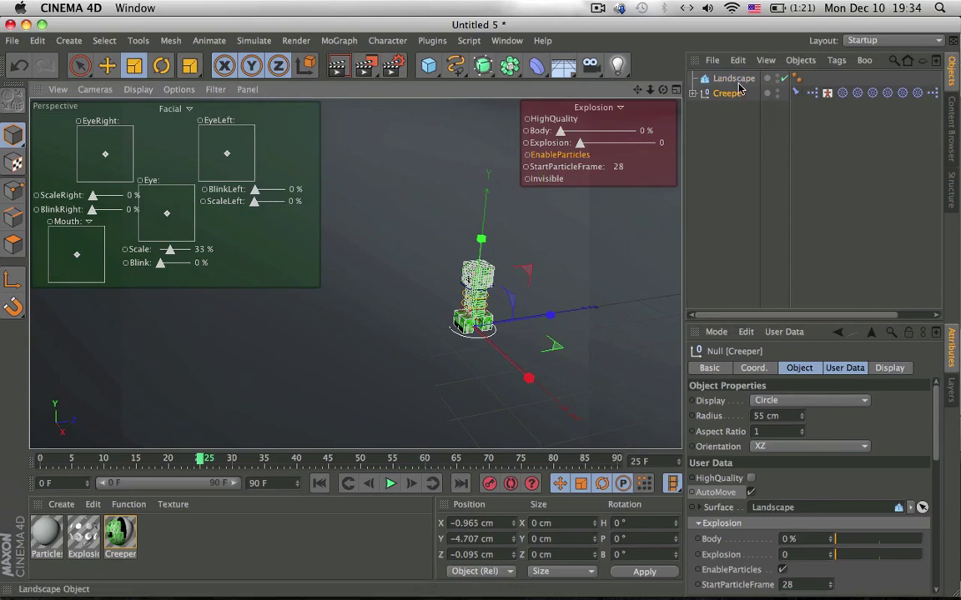
Move the Creeper along its Z axis across the landscape to about Z -707 cm
{"action": "key", "text": "e"}
{"action": "left_click_drag", "start_coordinate": [549, 313], "coordinate": [188, 336]}
{"action": "middle_click_drag", "start_coordinate": [333, 320], "coordinate": [517, 322], "text": "alt"}
{"action": "scroll", "coordinate": [450, 316], "scroll_direction": "down", "scroll_amount": 8}
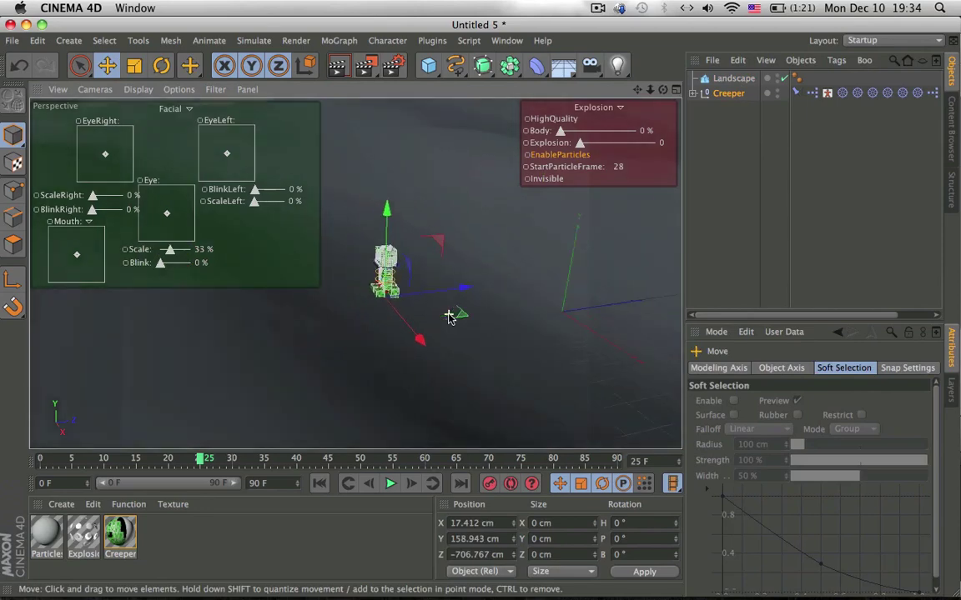
Try moving the Creeper freely over the landscape's hills to test surface following, and undo the moves
{"action": "scroll", "coordinate": [459, 430], "scroll_direction": "down", "scroll_amount": 2}
{"action": "left_click_drag", "start_coordinate": [468, 338], "coordinate": [341, 451], "text": "alt"}
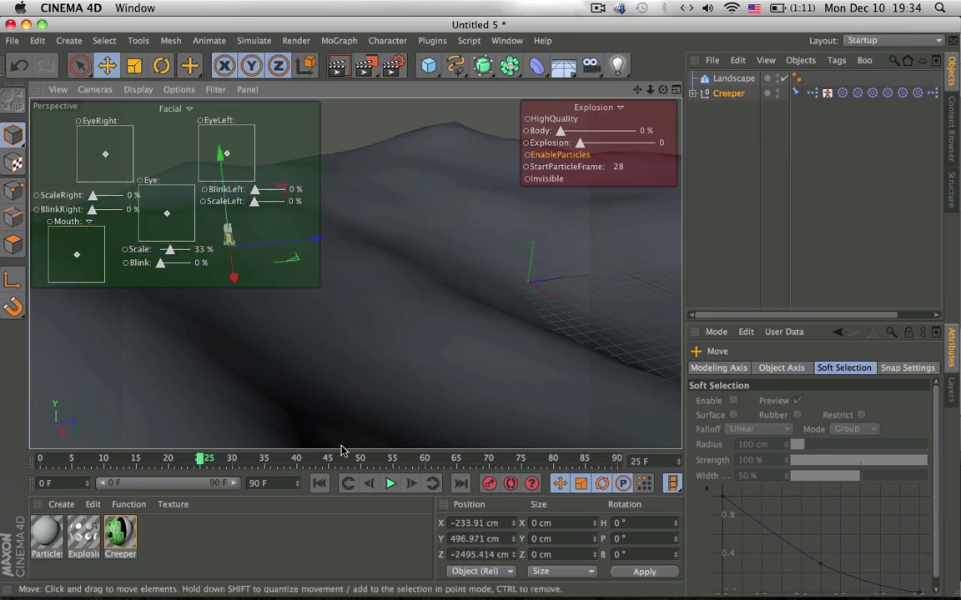
{"action": "left_click_drag", "start_coordinate": [371, 372], "coordinate": [627, 442]}
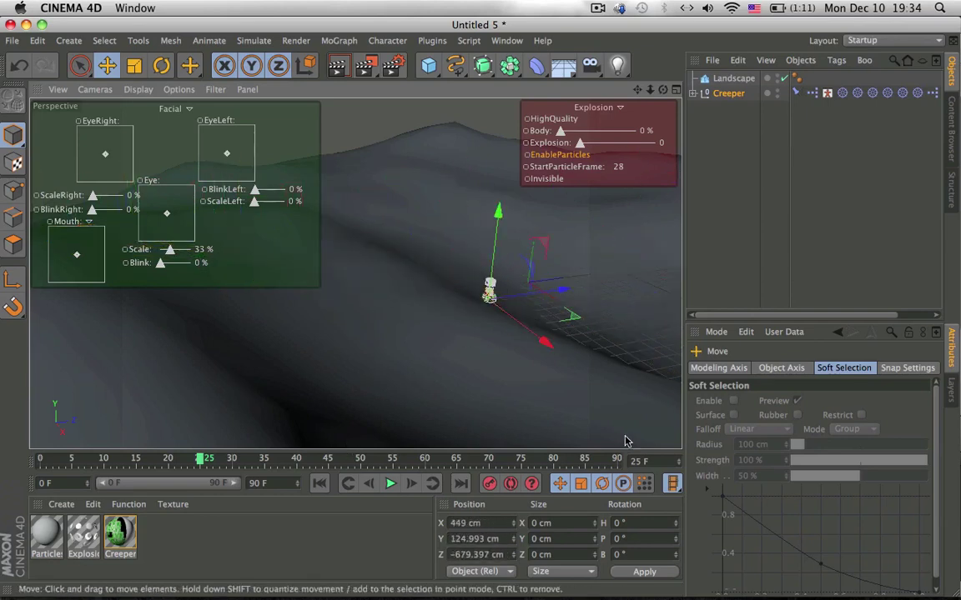
{"action": "scroll", "coordinate": [540, 278], "scroll_direction": "up", "scroll_amount": 4}
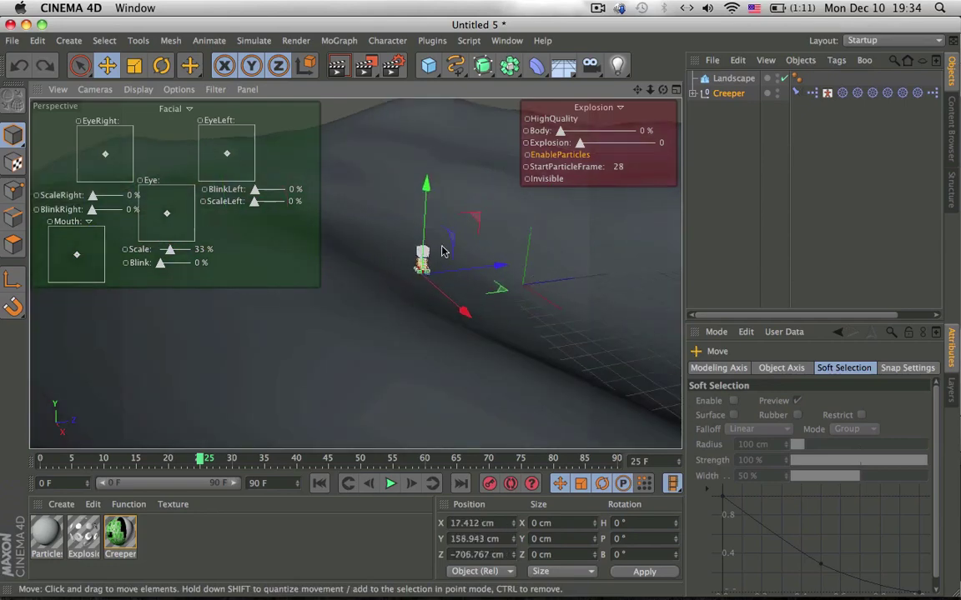
{"action": "scroll", "coordinate": [443, 248], "scroll_direction": "up", "scroll_amount": 8}
{"action": "scroll", "coordinate": [390, 303], "scroll_direction": "up", "scroll_amount": 5}
{"action": "scroll", "coordinate": [389, 317], "scroll_direction": "down", "scroll_amount": 8}
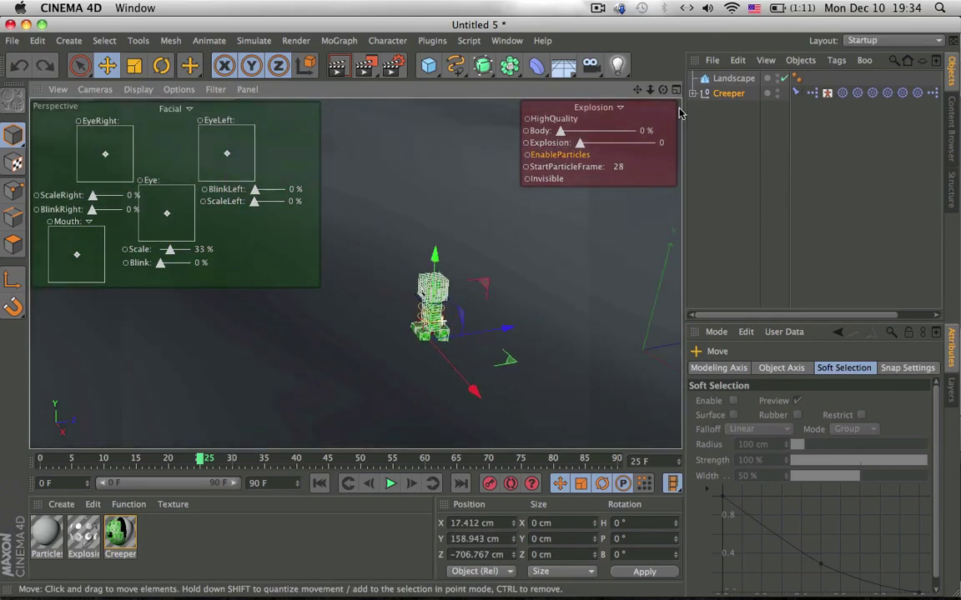
Delete the Landscape object from the scene
{"action": "left_click", "coordinate": [634, 187]}
{"action": "scroll", "coordinate": [453, 345], "scroll_direction": "up", "scroll_amount": 5}
{"action": "left_click", "coordinate": [540, 337]}
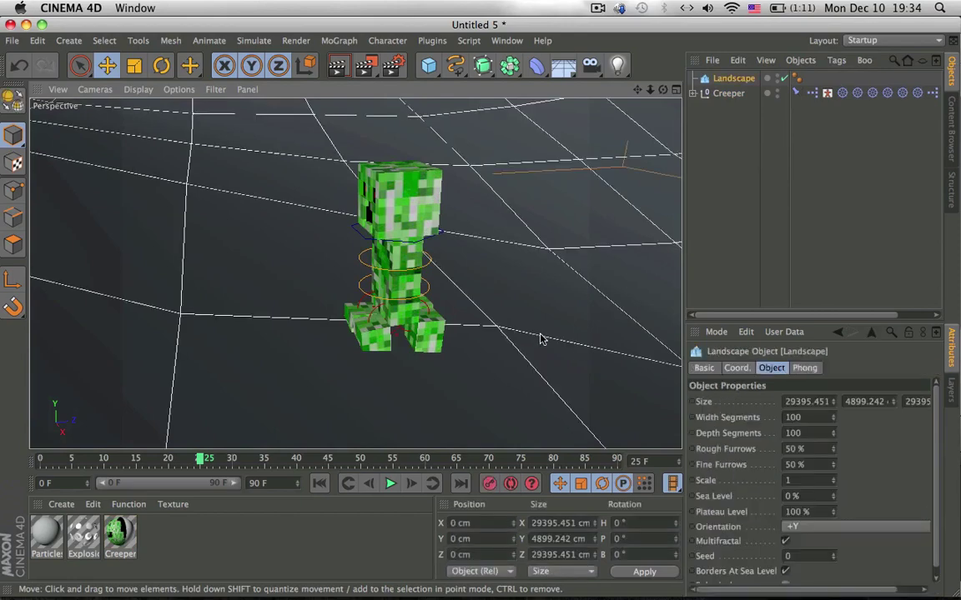
{"action": "key", "text": "Delete"}
Examine the Creeper's face, body and legs from the front, the side and above at different distances
{"action": "scroll", "coordinate": [437, 302], "scroll_direction": "up", "scroll_amount": 4}
{"action": "left_click_drag", "start_coordinate": [437, 302], "coordinate": [384, 297], "text": "alt"}
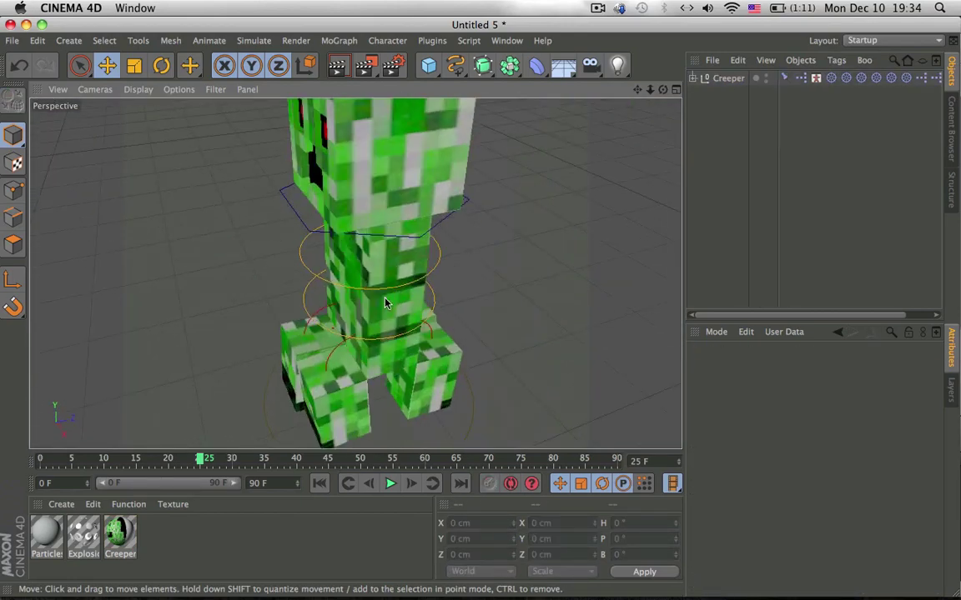
{"action": "scroll", "coordinate": [385, 297], "scroll_direction": "down", "scroll_amount": 5}
{"action": "left_click_drag", "start_coordinate": [432, 175], "coordinate": [385, 142], "text": "alt"}
{"action": "scroll", "coordinate": [464, 281], "scroll_direction": "up", "scroll_amount": 2}
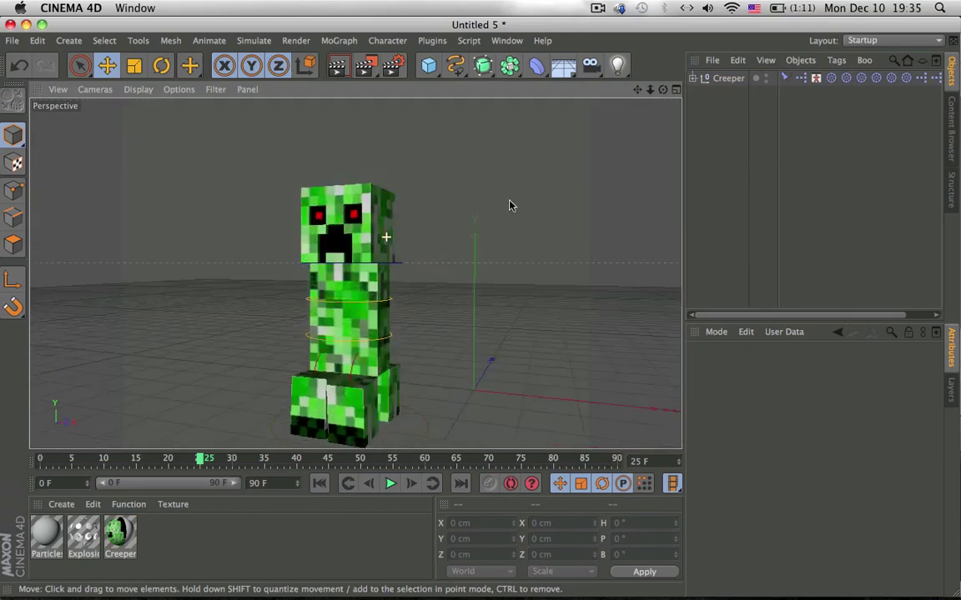
{"action": "left_click_drag", "start_coordinate": [509, 205], "coordinate": [365, 216], "text": "alt"}
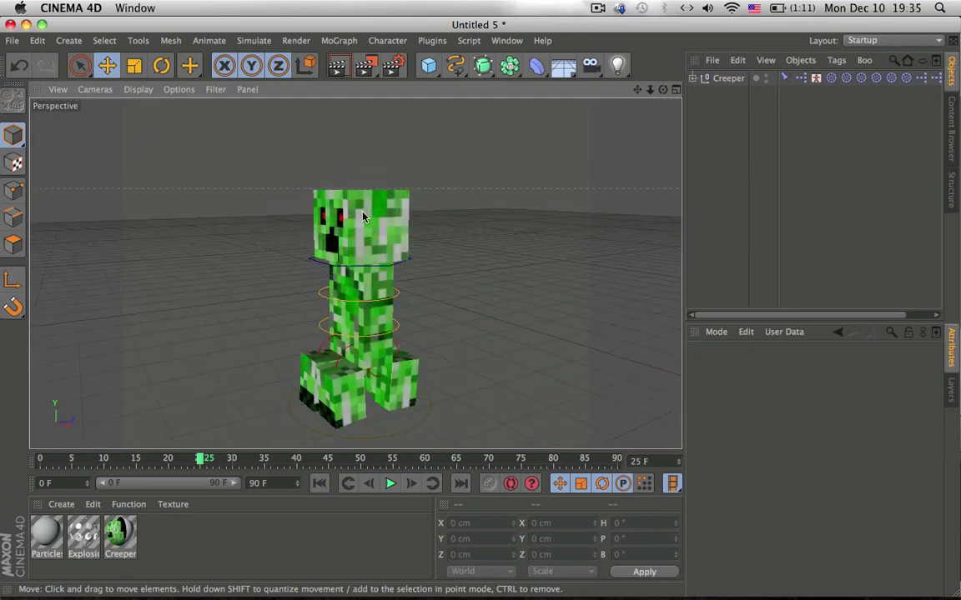
{"action": "mouse_move", "coordinate": [365, 216]}
{"action": "right_mouse_down", "text": "alt"}
{"action": "mouse_move", "coordinate": [427, 217]}
{"action": "mouse_move", "coordinate": [349, 224]}
{"action": "right_mouse_up", "text": "alt"}
{"action": "middle_click_drag", "start_coordinate": [358, 259], "coordinate": [378, 221], "text": "alt"}
{"action": "left_click_drag", "start_coordinate": [378, 222], "coordinate": [403, 248], "text": "alt"}
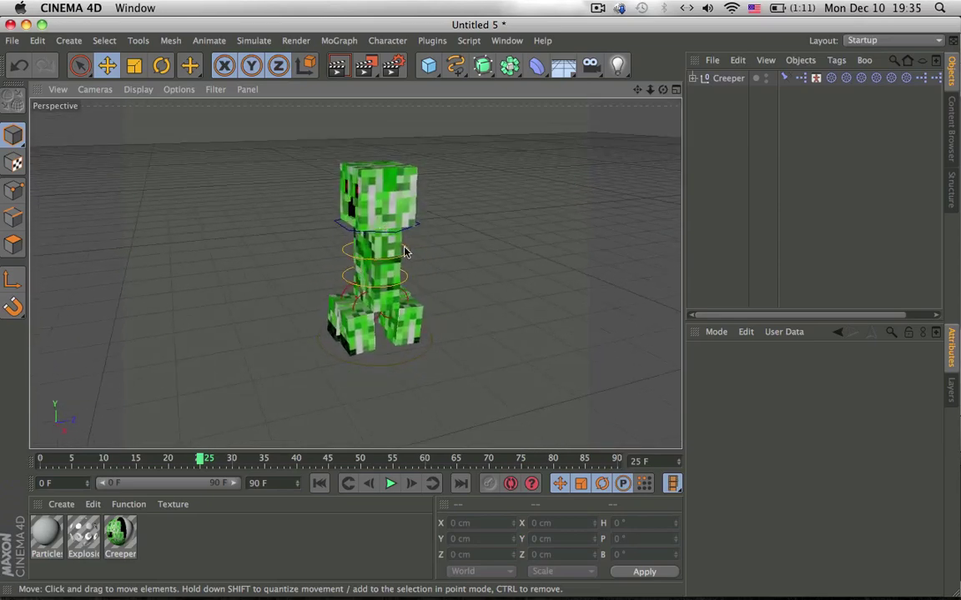
{"action": "scroll", "coordinate": [402, 245], "scroll_direction": "down", "scroll_amount": 5}
{"action": "middle_click_drag", "start_coordinate": [400, 243], "coordinate": [428, 265], "text": "alt"}
{"action": "right_click_drag", "start_coordinate": [464, 268], "coordinate": [500, 279], "text": "alt"}
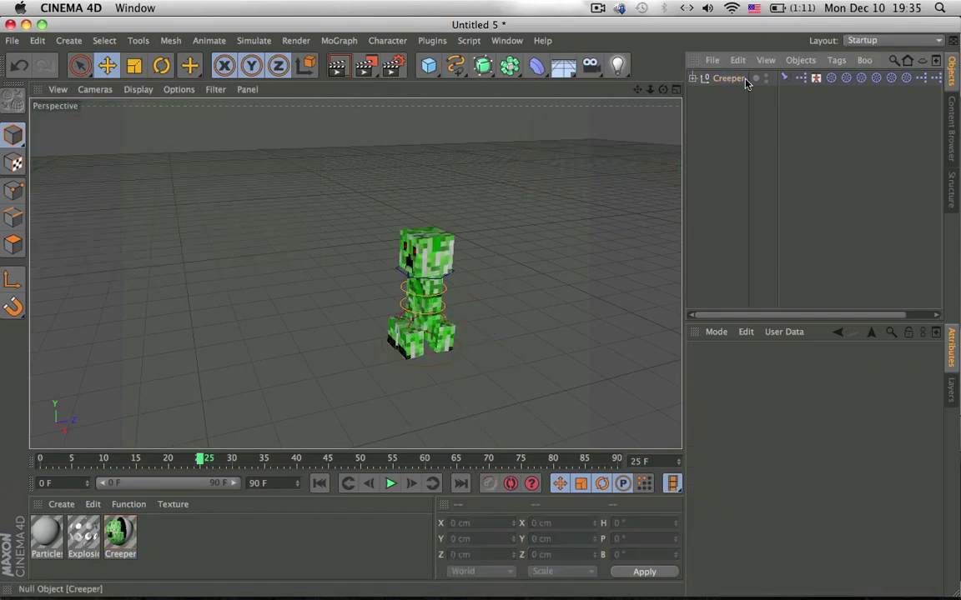
{"action": "left_click", "coordinate": [745, 80]}
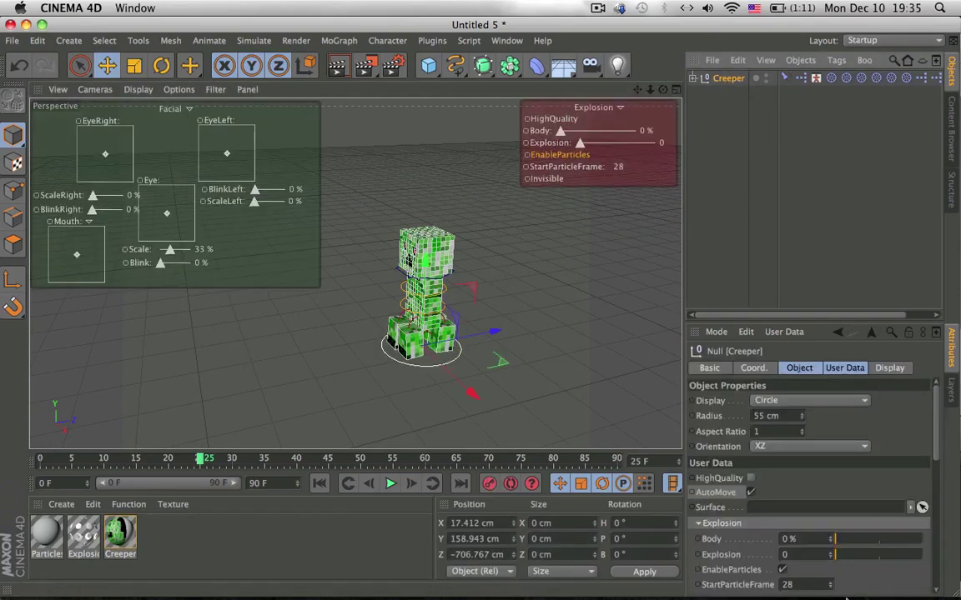
{"action": "left_click", "coordinate": [855, 263]}
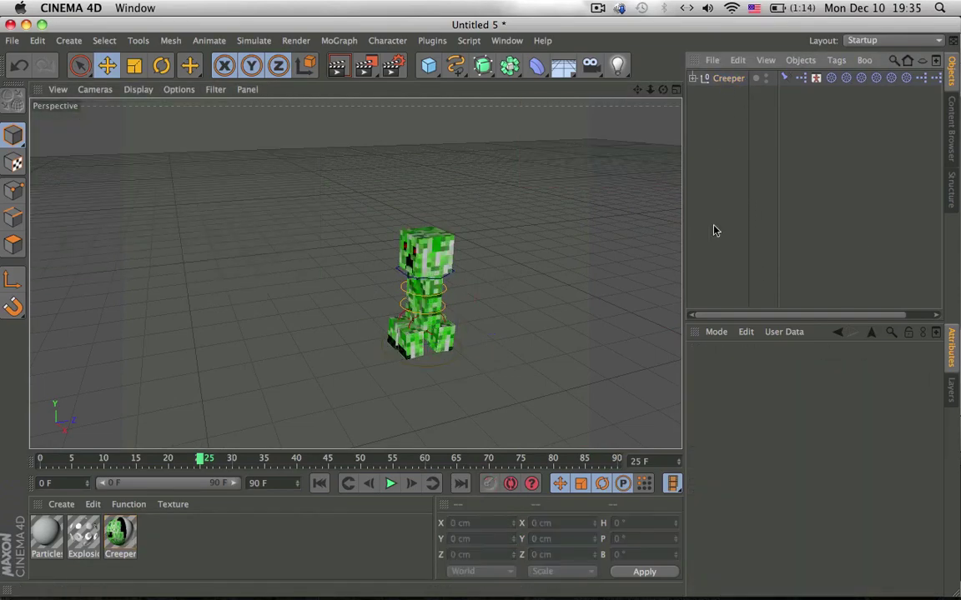
{"action": "left_click_drag", "start_coordinate": [454, 272], "coordinate": [470, 278], "text": "alt"}
{"action": "right_click_drag", "start_coordinate": [406, 253], "coordinate": [471, 246], "text": "alt"}
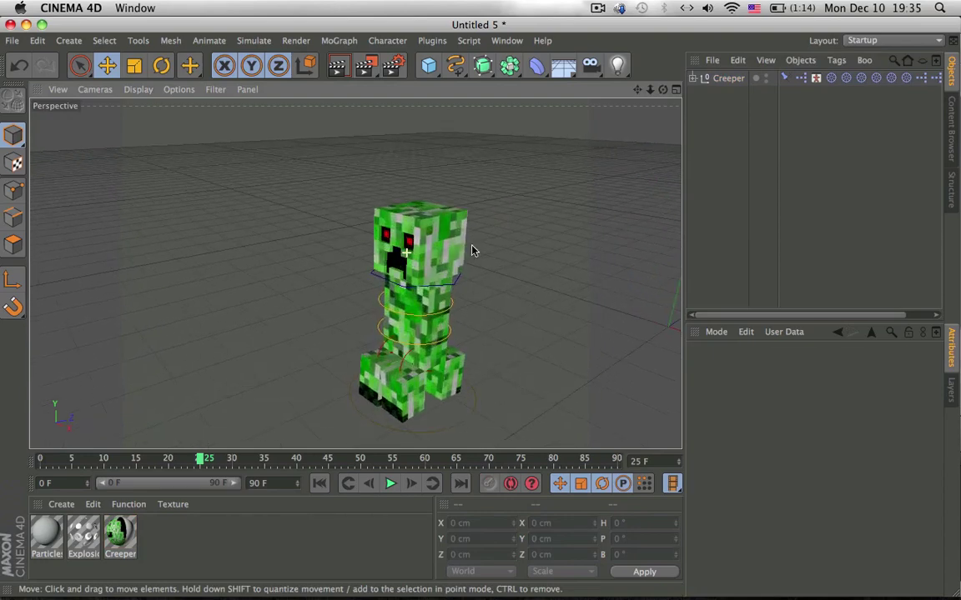
{"action": "left_click_drag", "start_coordinate": [447, 260], "coordinate": [593, 125], "text": "alt"}
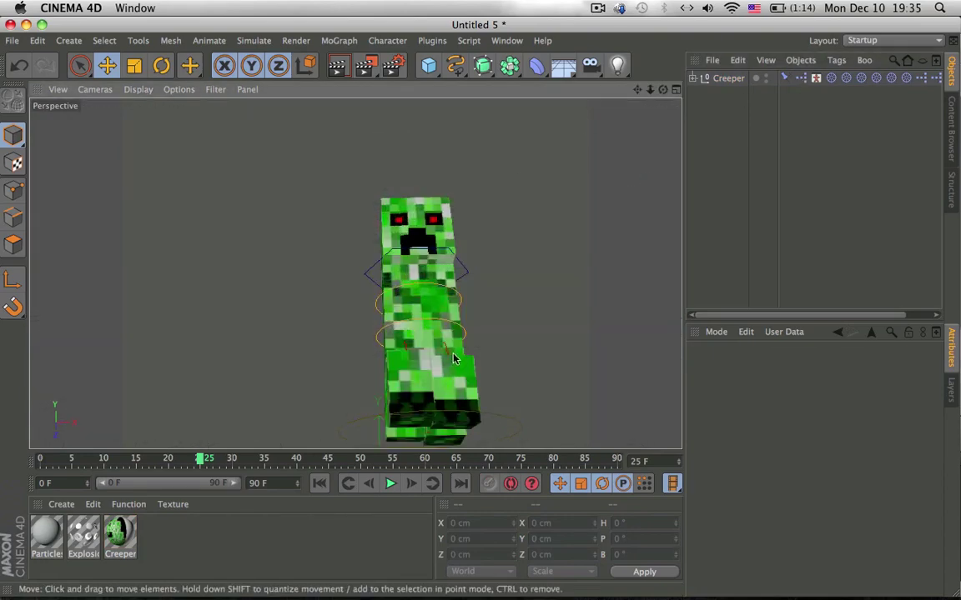
{"action": "right_click_drag", "start_coordinate": [454, 357], "coordinate": [487, 354], "text": "alt"}
{"action": "left_click_drag", "start_coordinate": [356, 272], "coordinate": [382, 380], "text": "alt"}
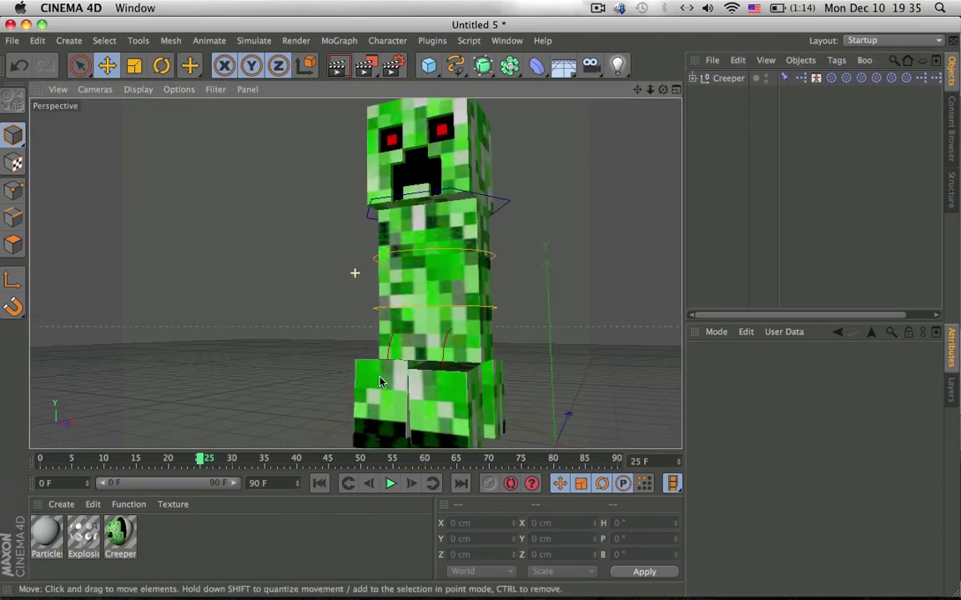
Expand the Creeper's hierarchy and disable AutoMove in its user data
{"action": "left_click", "coordinate": [692, 78]}
{"action": "left_click", "coordinate": [728, 78]}
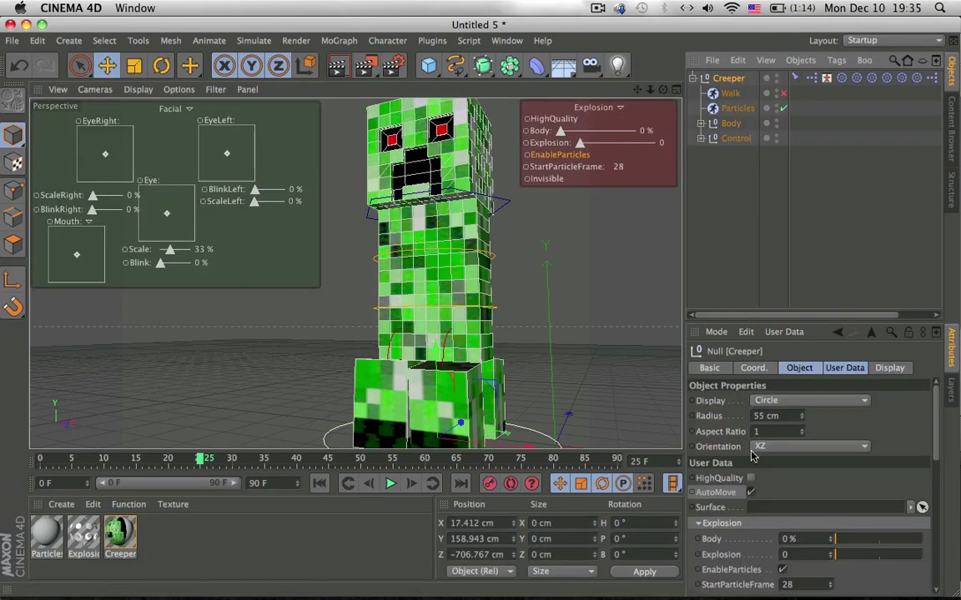
{"action": "left_click", "coordinate": [754, 492]}
Try moving the FL leg object on its own, undo the change and clear the selection
{"action": "left_click_drag", "start_coordinate": [462, 344], "coordinate": [337, 367], "text": "alt"}
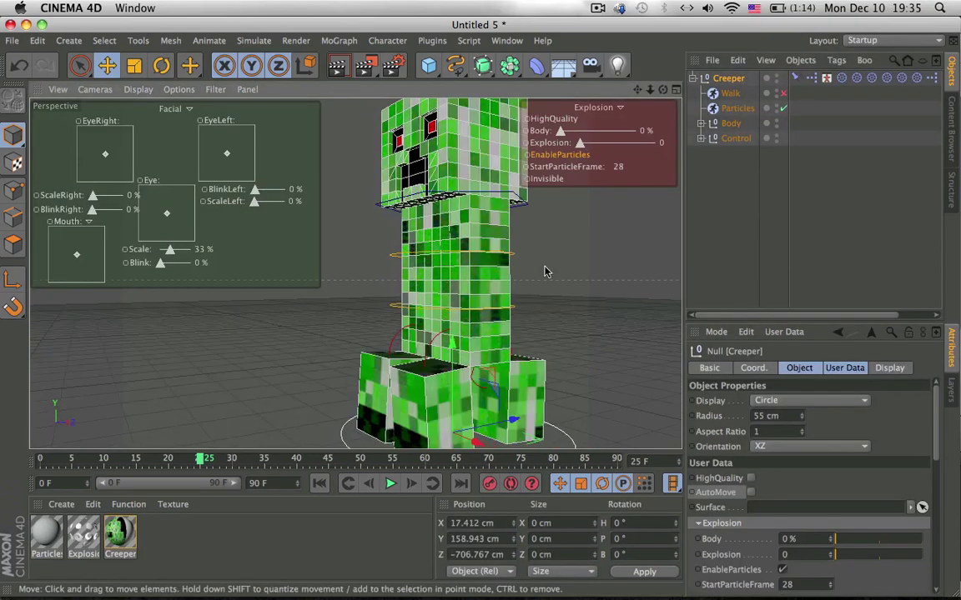
{"action": "right_click_drag", "start_coordinate": [546, 270], "coordinate": [501, 273], "text": "alt"}
{"action": "scroll", "coordinate": [621, 246], "scroll_direction": "up", "scroll_amount": 10}
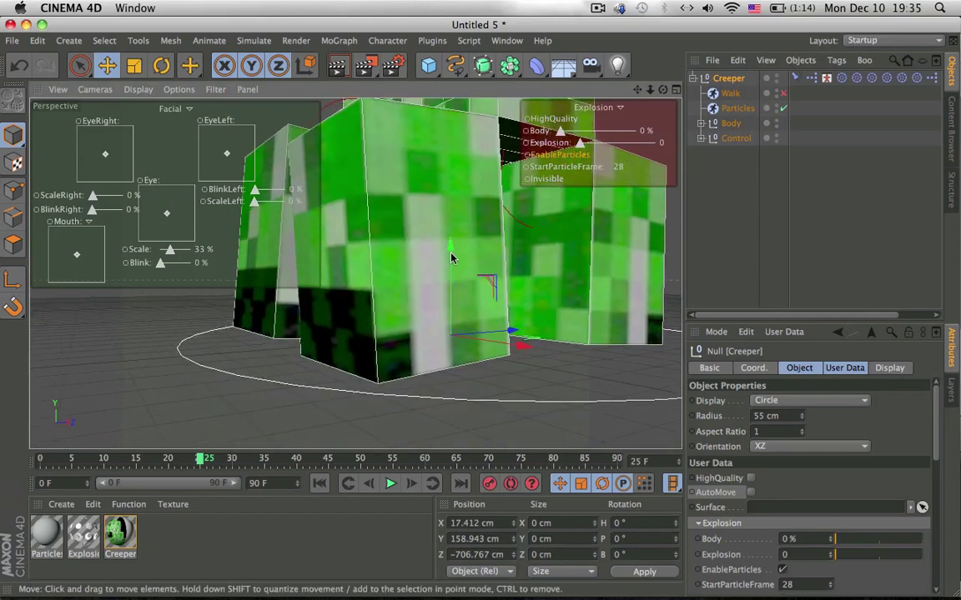
{"action": "left_click", "coordinate": [371, 224]}
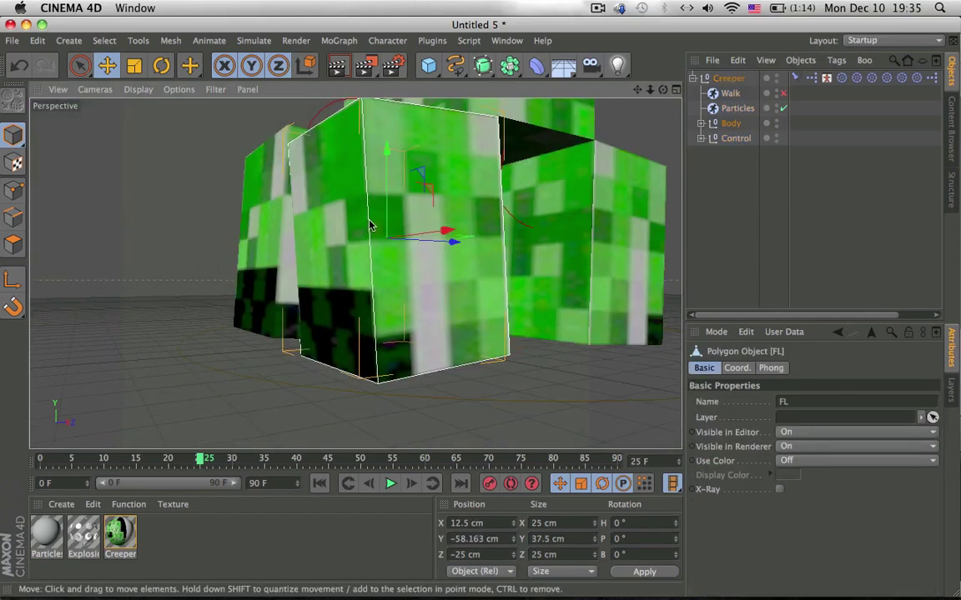
{"action": "left_click_drag", "start_coordinate": [419, 220], "coordinate": [322, 300], "text": "alt"}
{"action": "scroll", "coordinate": [503, 230], "scroll_direction": "down", "scroll_amount": 8}
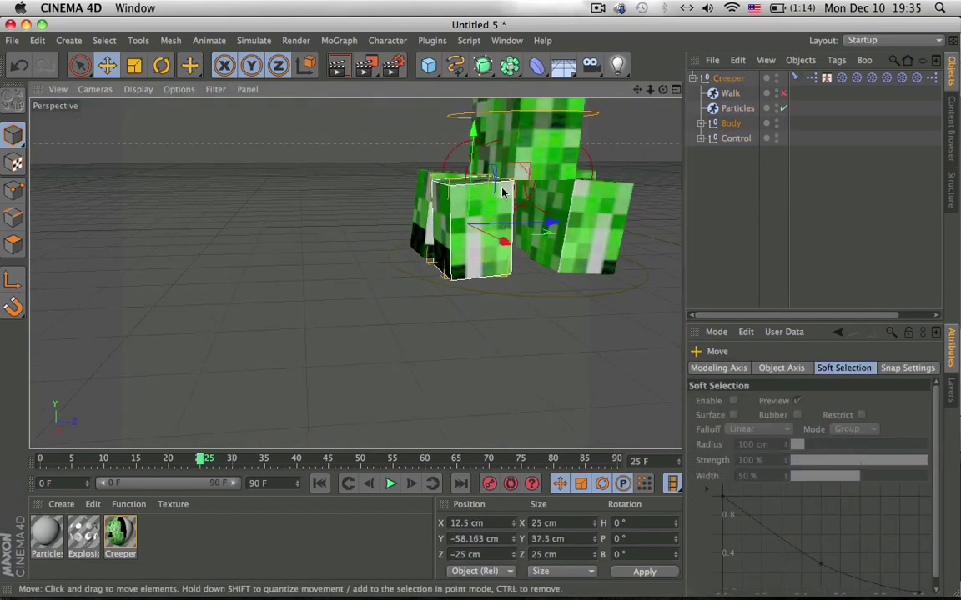
{"action": "left_click_drag", "start_coordinate": [489, 193], "coordinate": [459, 176]}
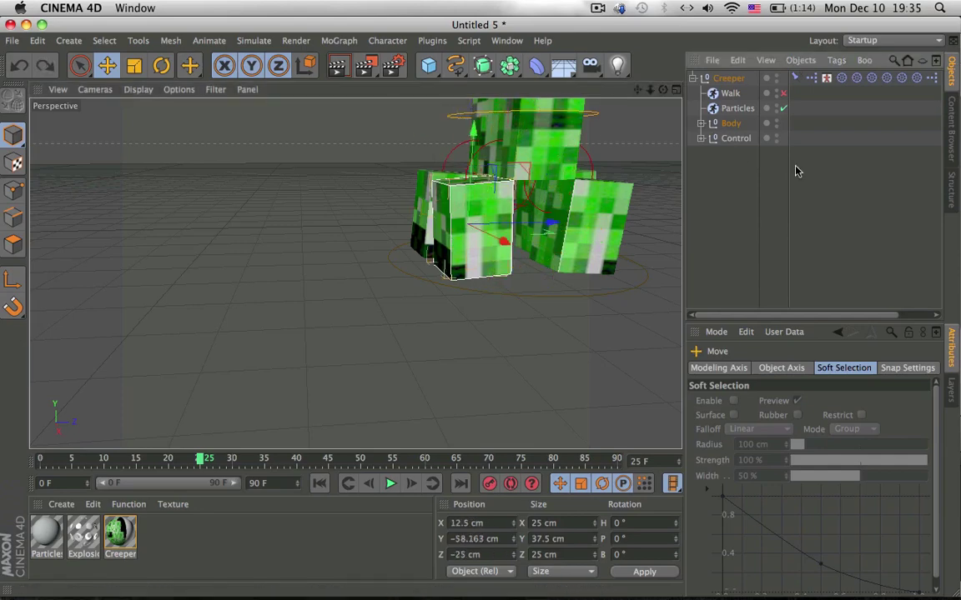
{"action": "left_click", "coordinate": [795, 167]}
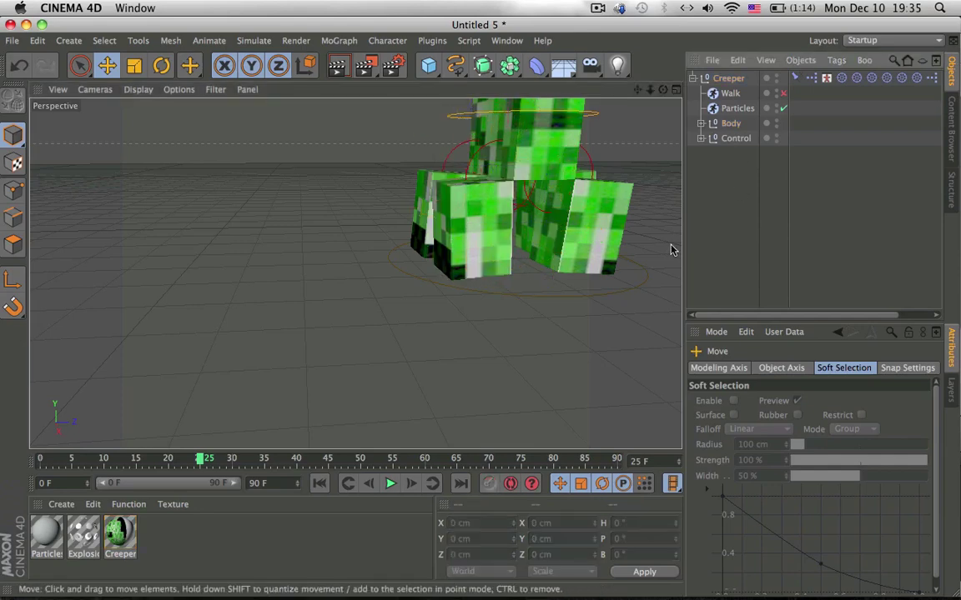
Examine the spread of the Creeper's legs up close from the front corner and the side
{"action": "left_click_drag", "start_coordinate": [536, 218], "coordinate": [634, 231], "text": "alt"}
{"action": "middle_click_drag", "start_coordinate": [567, 224], "coordinate": [514, 226], "text": "alt"}
{"action": "right_click_drag", "start_coordinate": [514, 226], "coordinate": [592, 222], "text": "alt"}
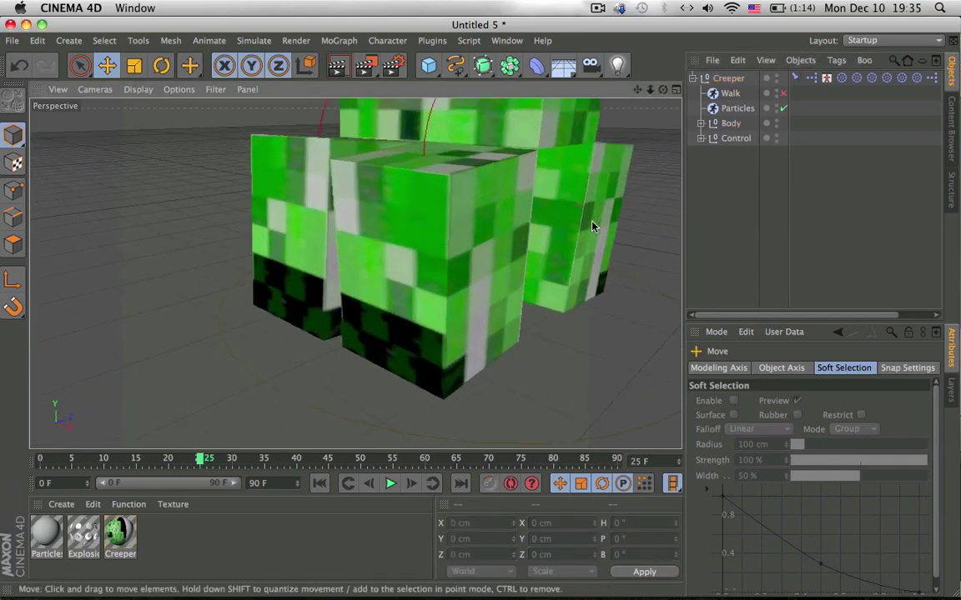
{"action": "left_click_drag", "start_coordinate": [592, 222], "coordinate": [431, 211], "text": "alt"}
{"action": "scroll", "coordinate": [422, 207], "scroll_direction": "down", "scroll_amount": 3}
{"action": "middle_click_drag", "start_coordinate": [450, 167], "coordinate": [453, 193], "text": "alt"}
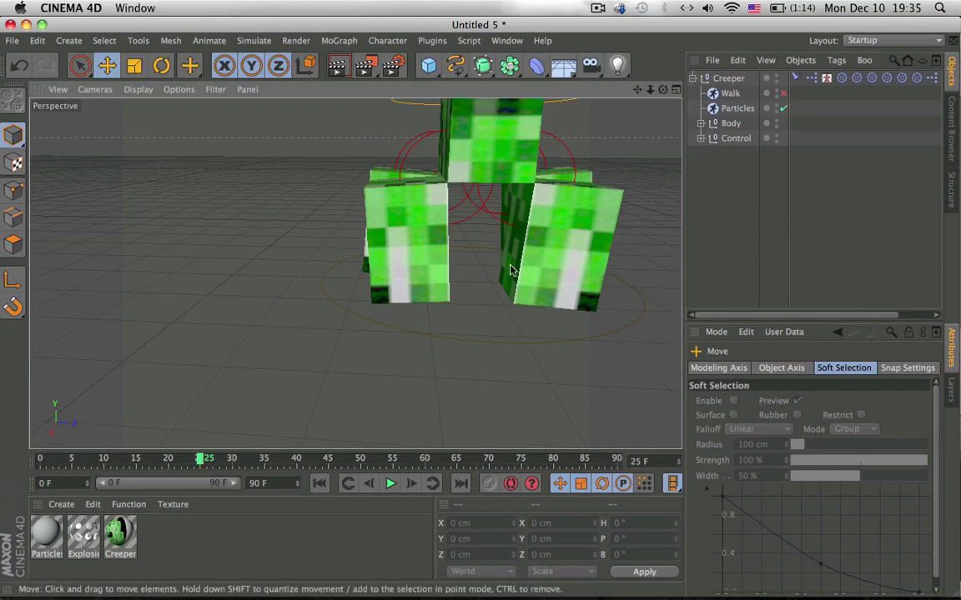
Check the object properties of the Particles CMotion object and reselect the Creeper null
{"action": "left_click", "coordinate": [739, 107]}
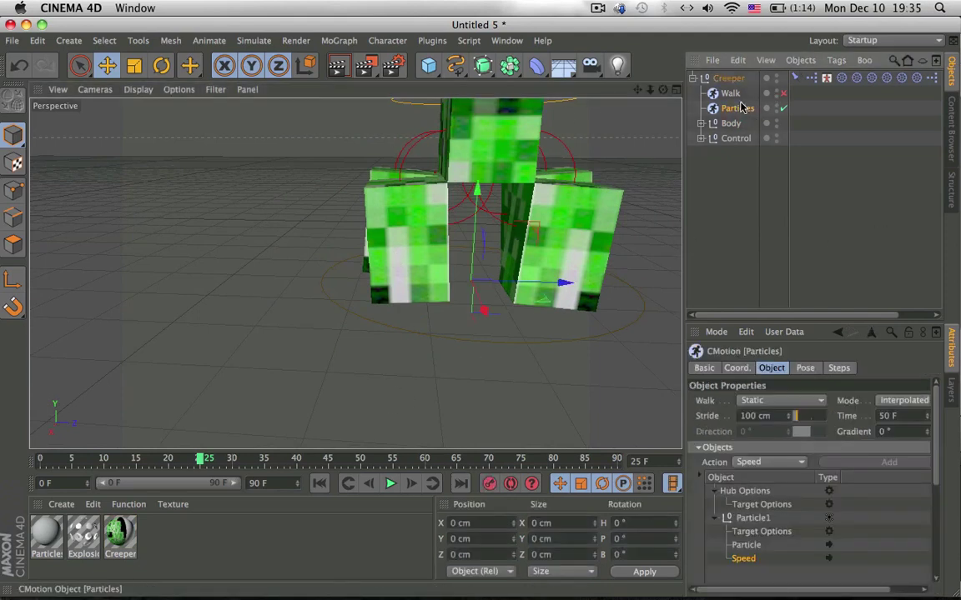
{"action": "left_click", "coordinate": [807, 130]}
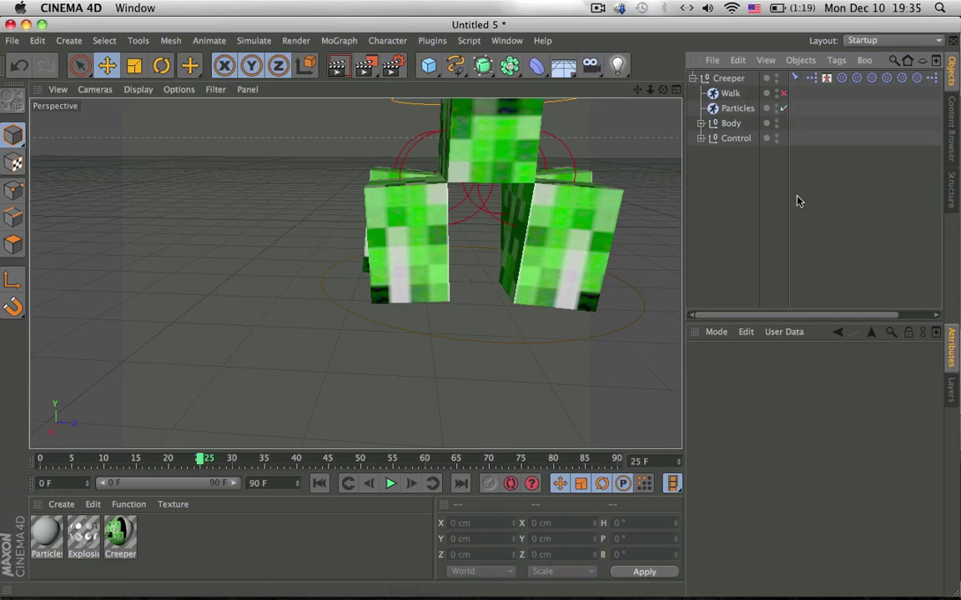
{"action": "left_click", "coordinate": [727, 79]}
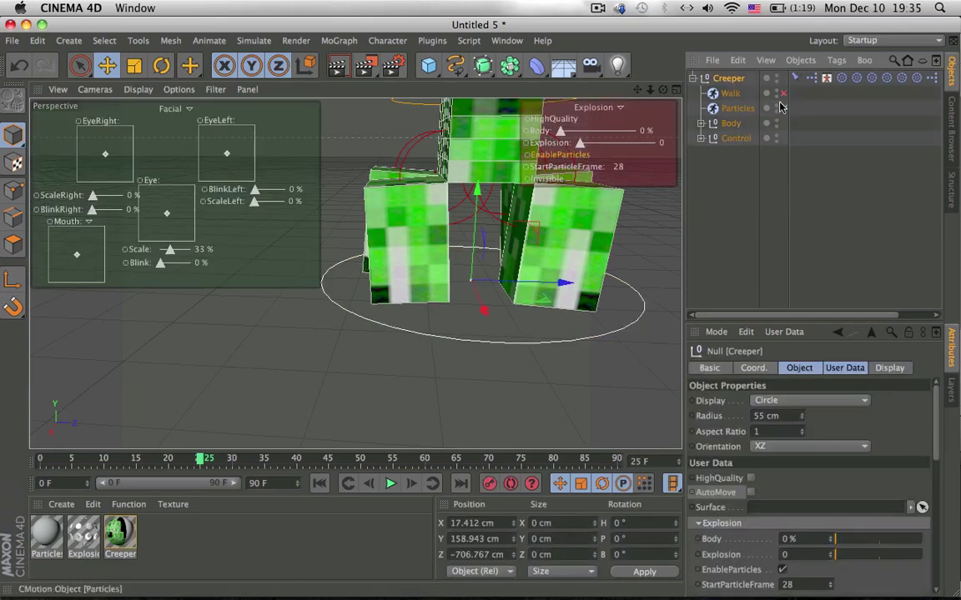